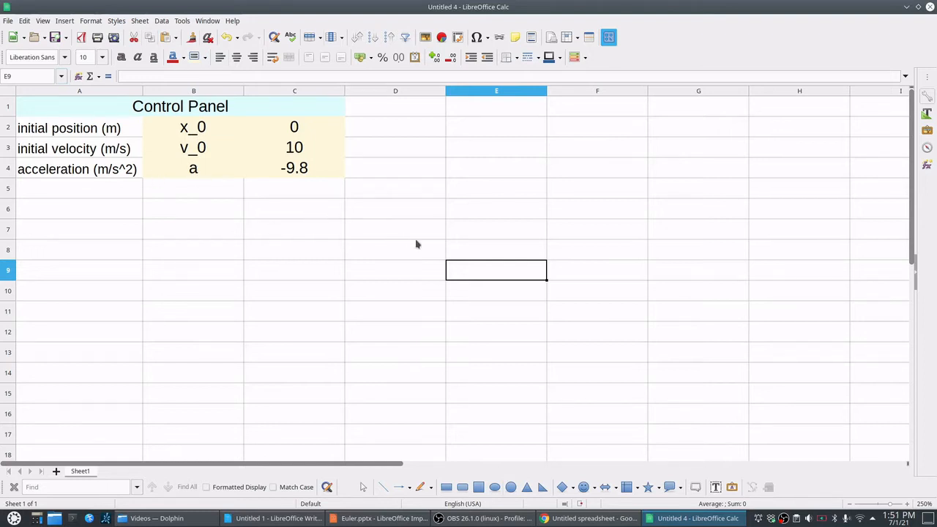
- Enter the column headings time, position and velocity in cells E1, F1 and G1
left_click(482, 107)
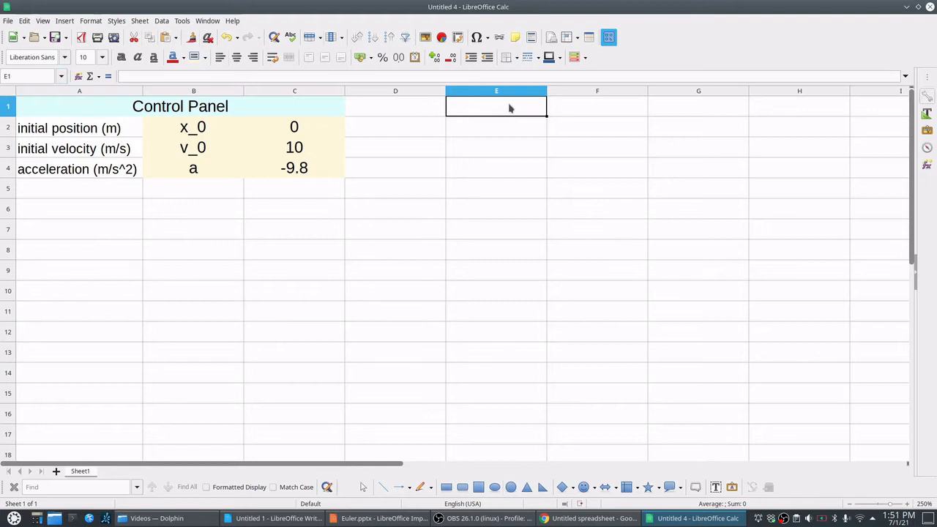
type("time")
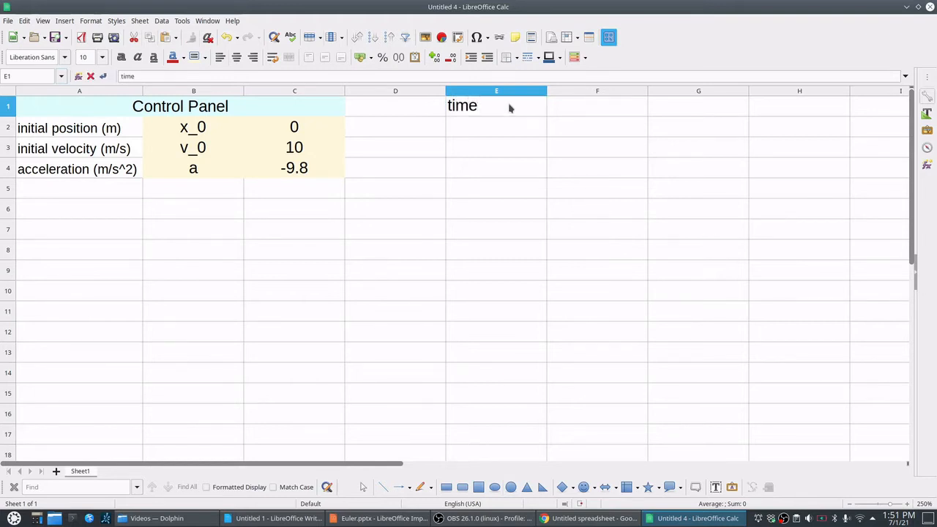
key("Return")
left_click(579, 111)
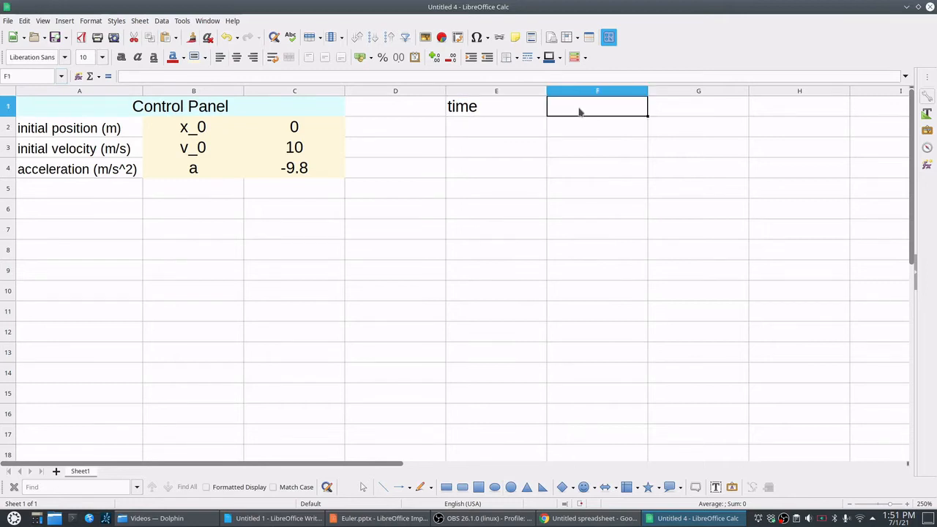
type("position")
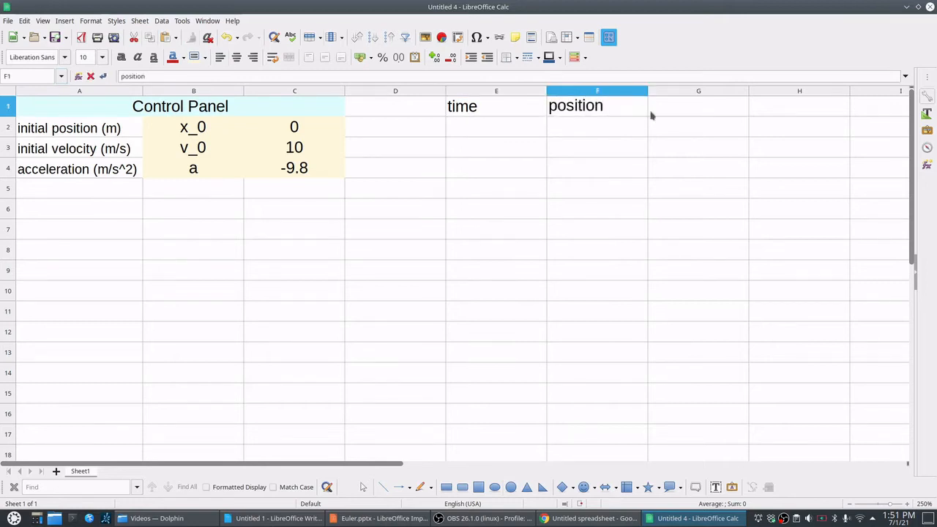
left_click(683, 119)
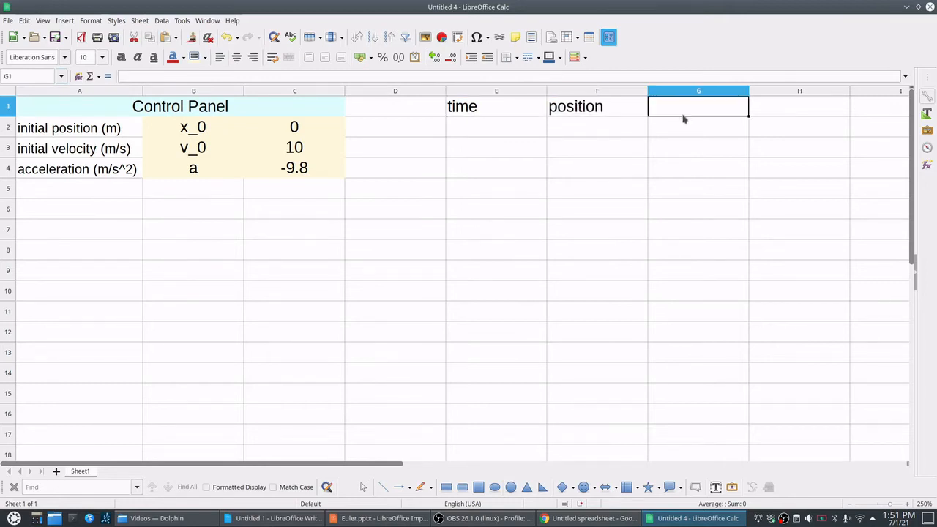
type("velocity")
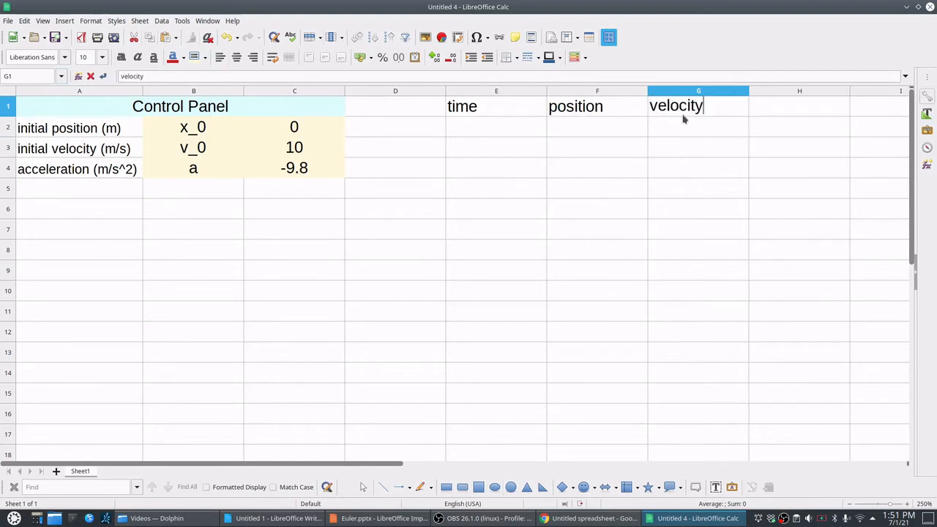
key("Return")
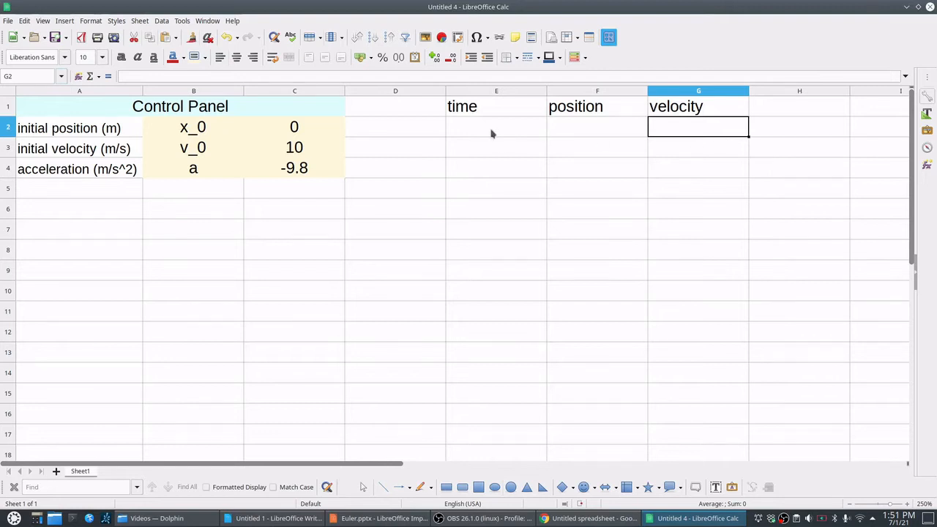
- Center the contents of columns E through G horizontally
left_click(472, 108)
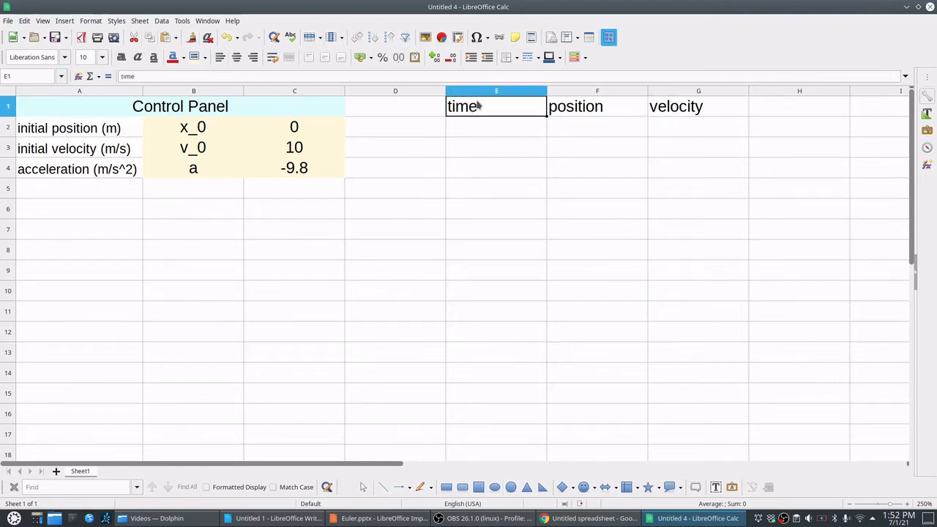
left_click(490, 92)
left_click(588, 91, "shift")
left_click(538, 92)
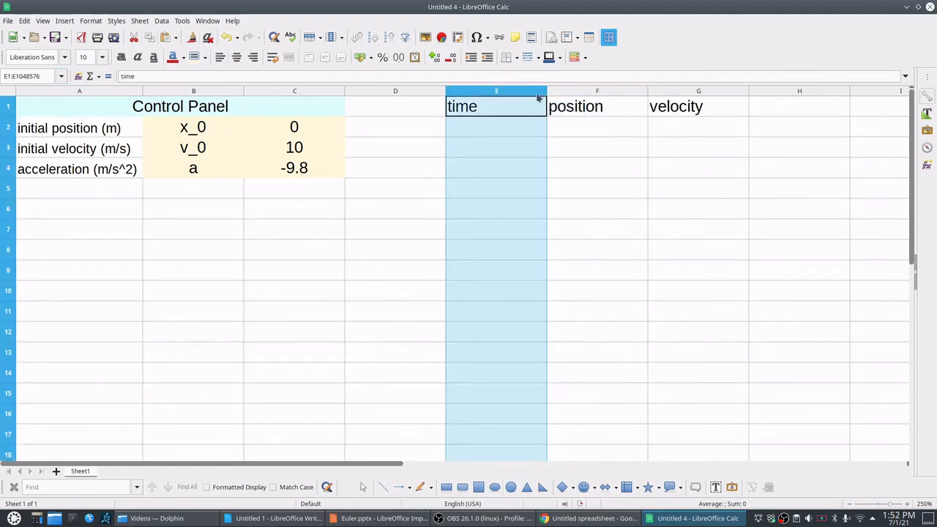
left_click(681, 93, "shift")
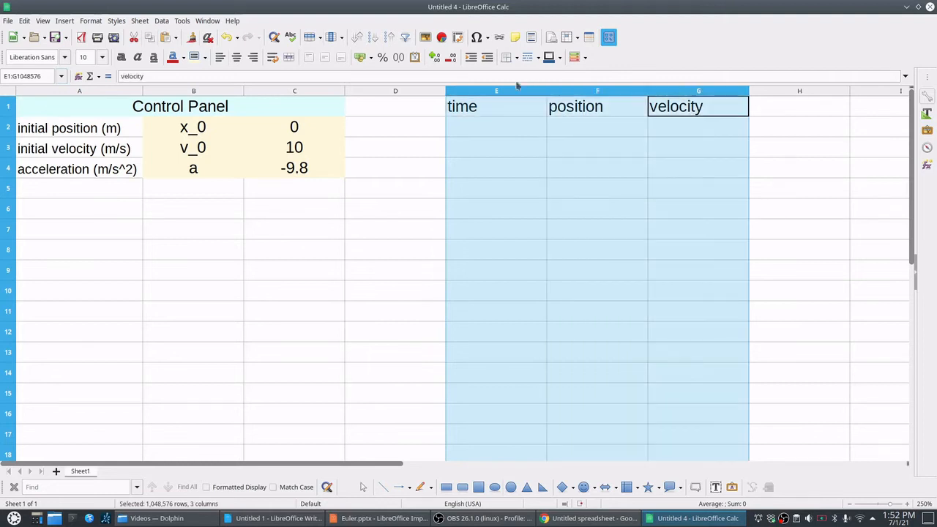
left_click(237, 57)
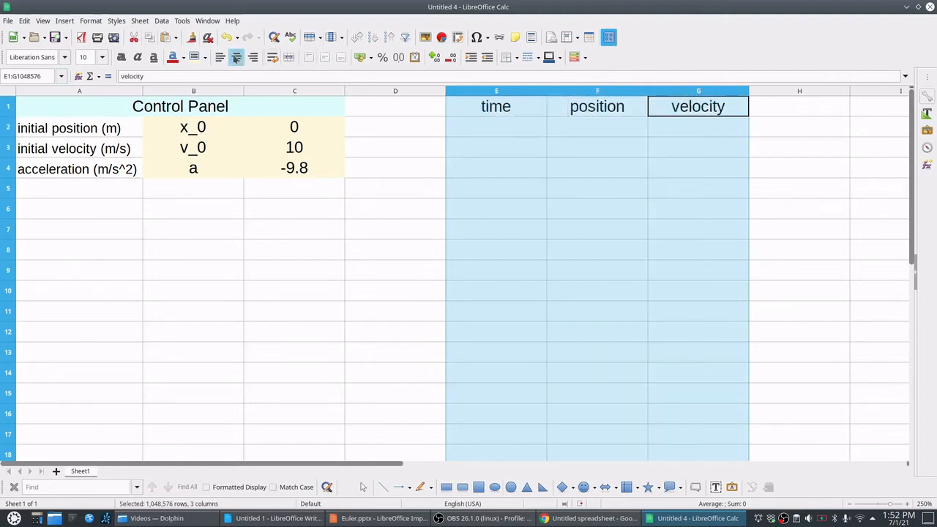
left_click(562, 249)
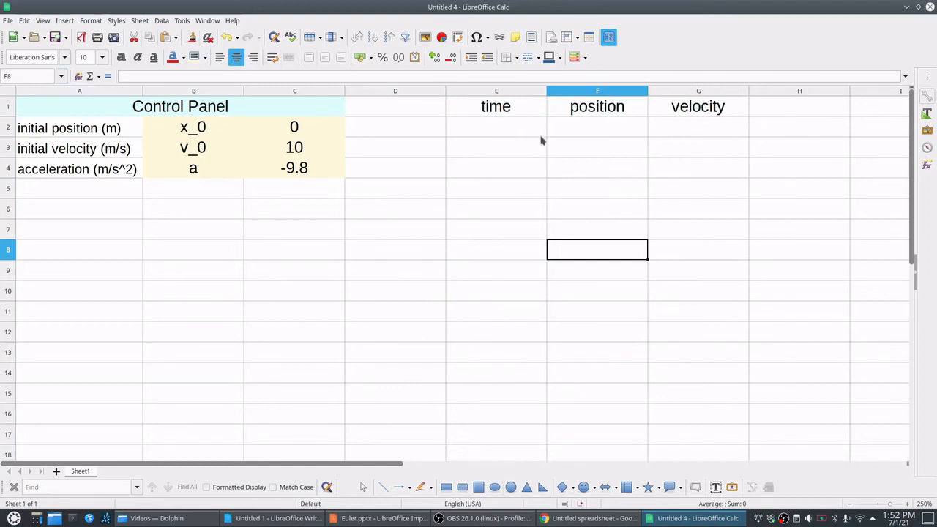
- Enter 0 as the first time value in cell E2
left_click(512, 108)
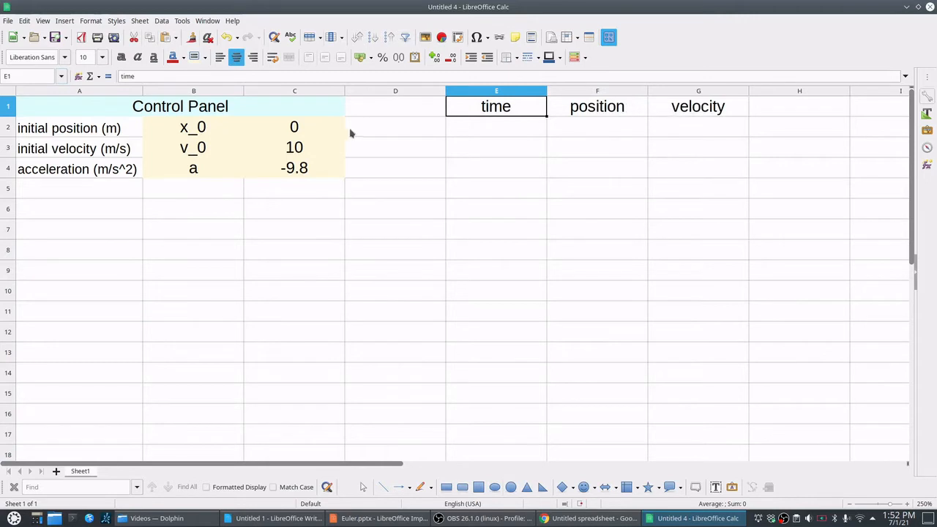
left_click(493, 127)
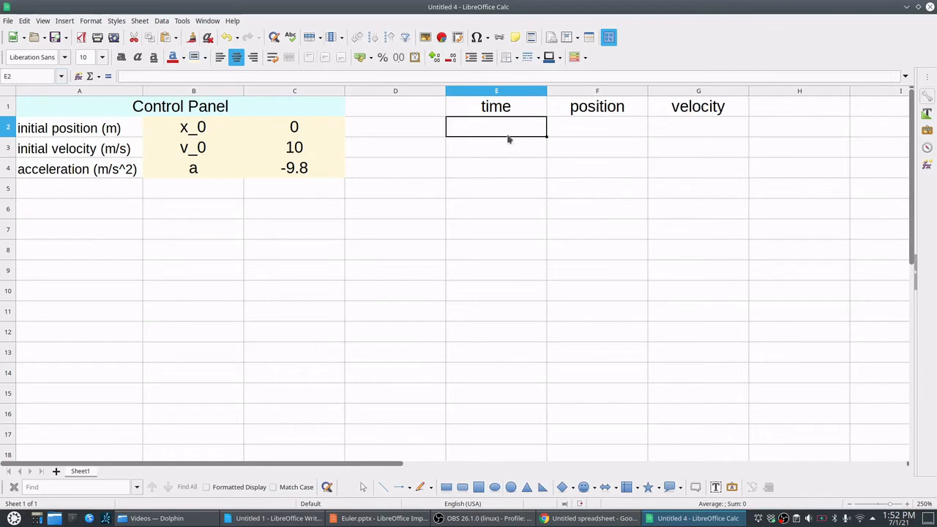
type("0")
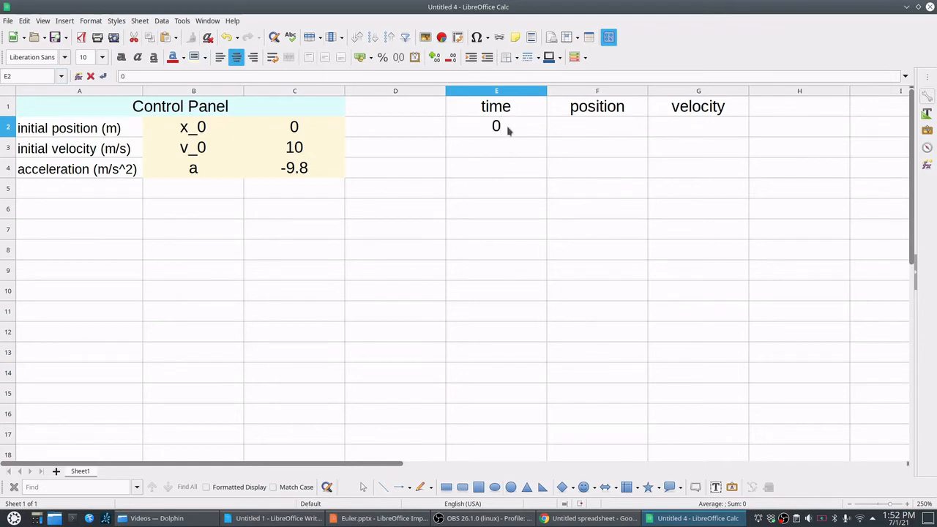
key("Return")
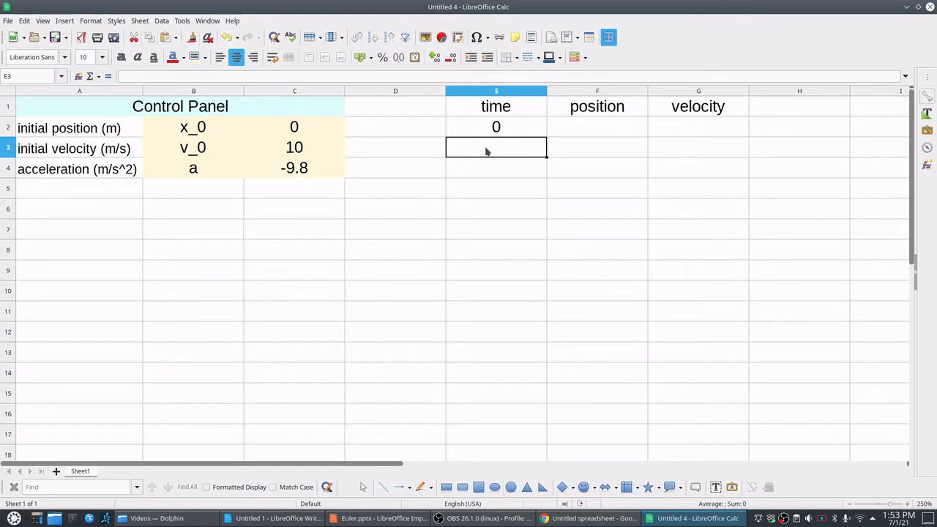
- Enter the time values 2, 4, 6 and 8 in cells E3 to E6
type("2")
key("Return")
type("4")
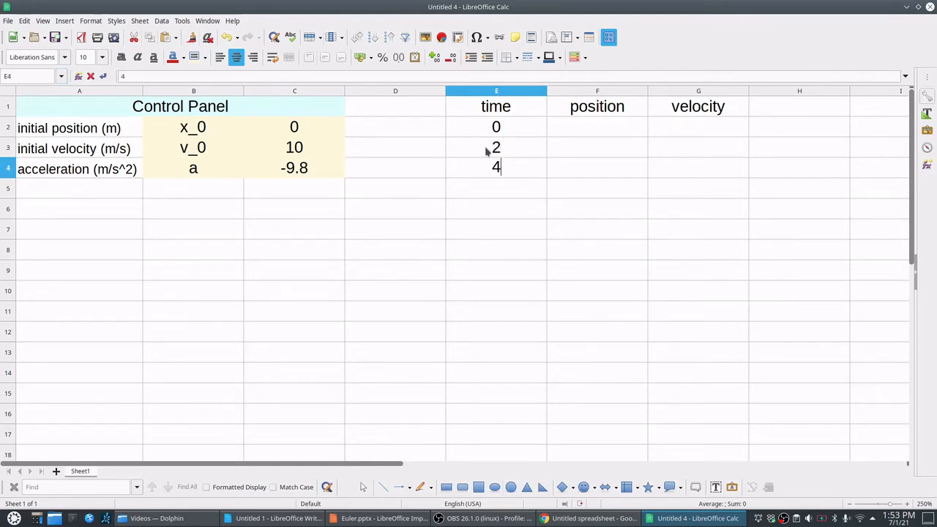
key("Return")
type("6")
key("Return")
type("8")
key("Return")
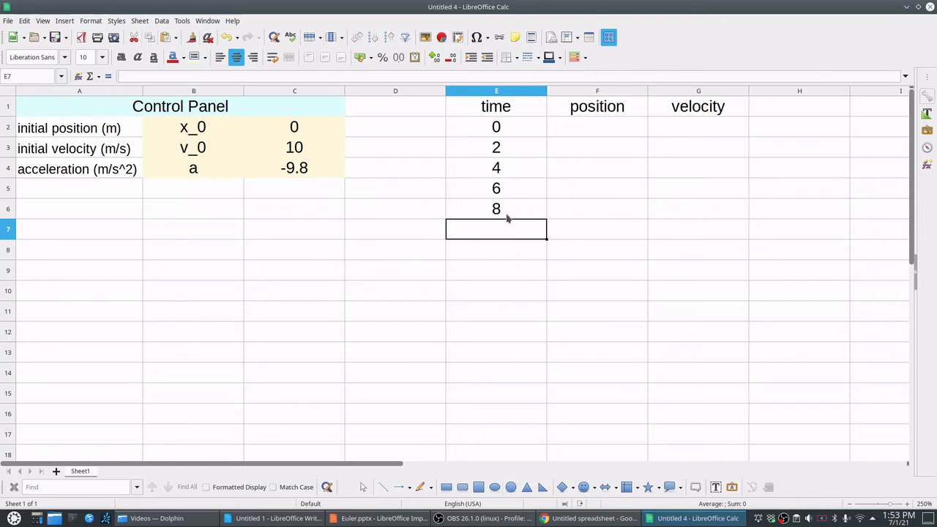
- Clear the manually entered time values from cells E3 to E6, keeping the first time value
left_click(509, 214)
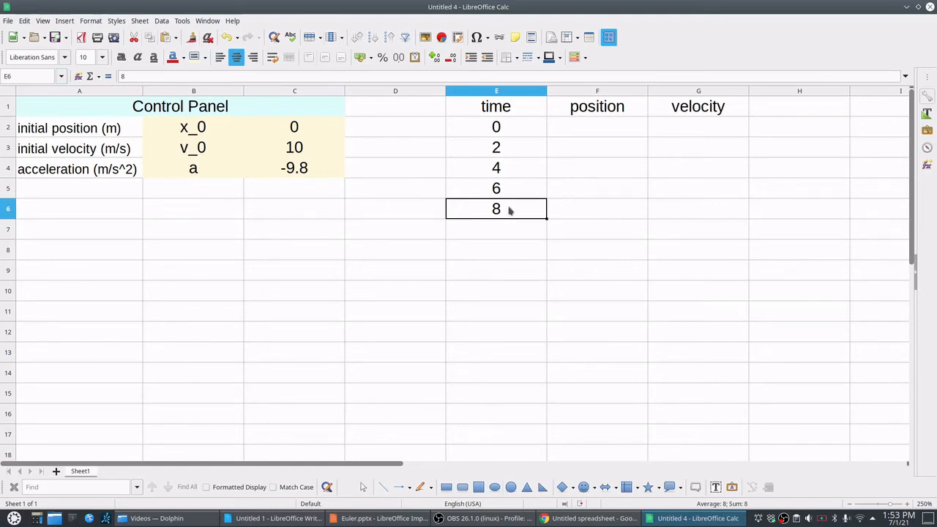
left_click(497, 150)
left_click_drag(497, 153, 496, 208)
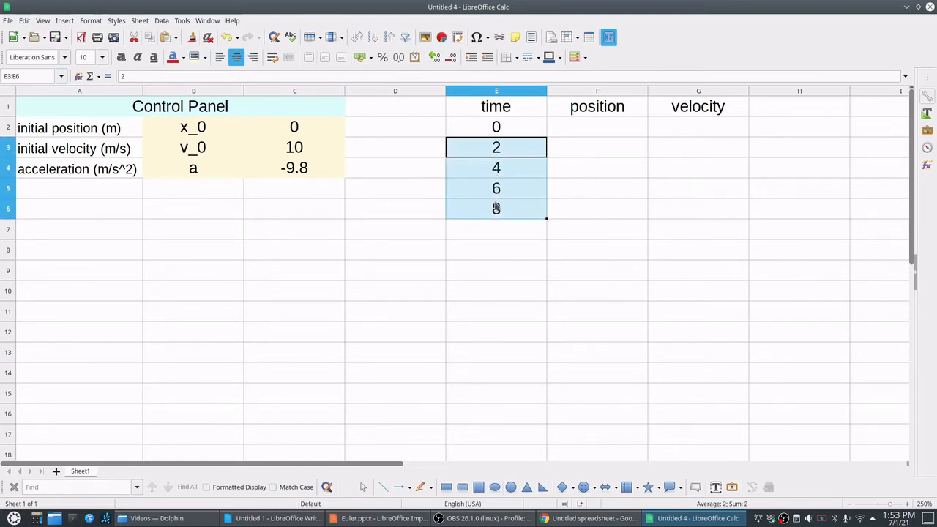
key("Delete")
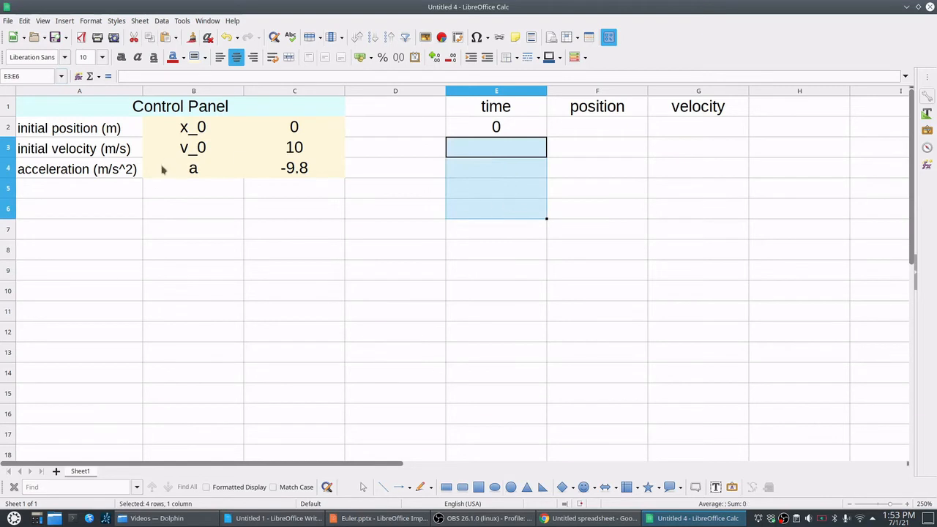
- Add a control panel row with the label "time interval (s)" in A5 and the symbol dt in B5
left_click(114, 191)
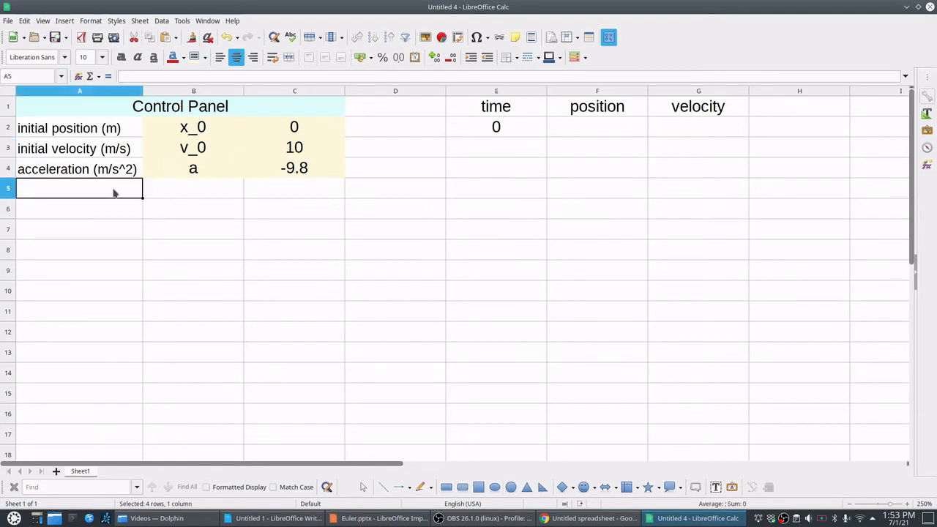
type("time interval")
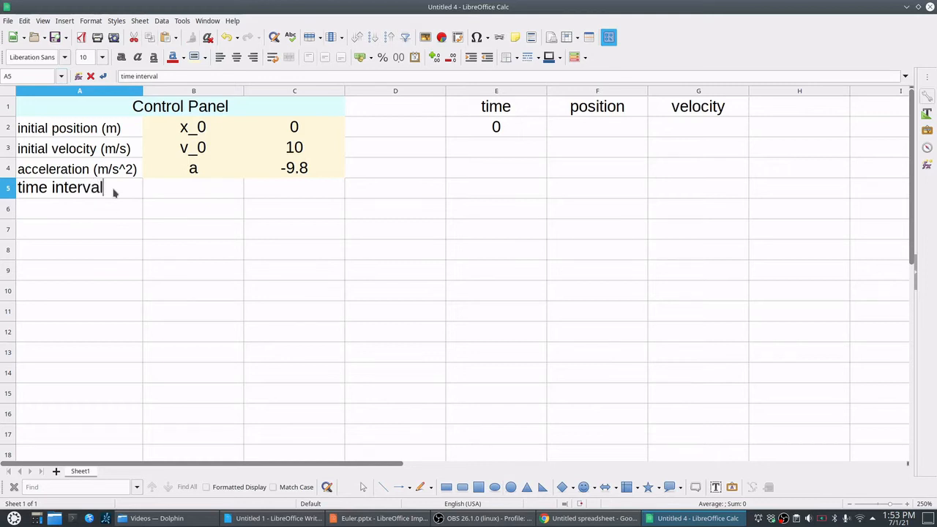
type(" (s)")
left_click(185, 192)
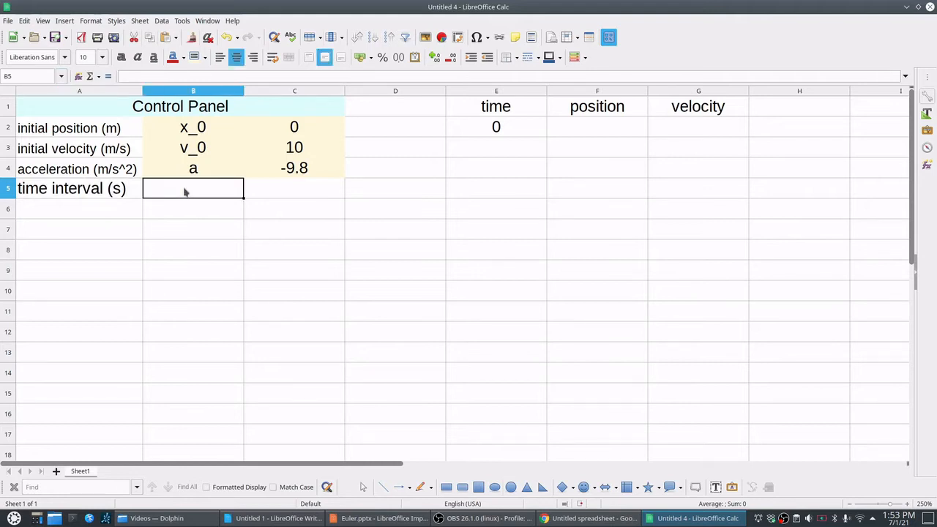
type("dt")
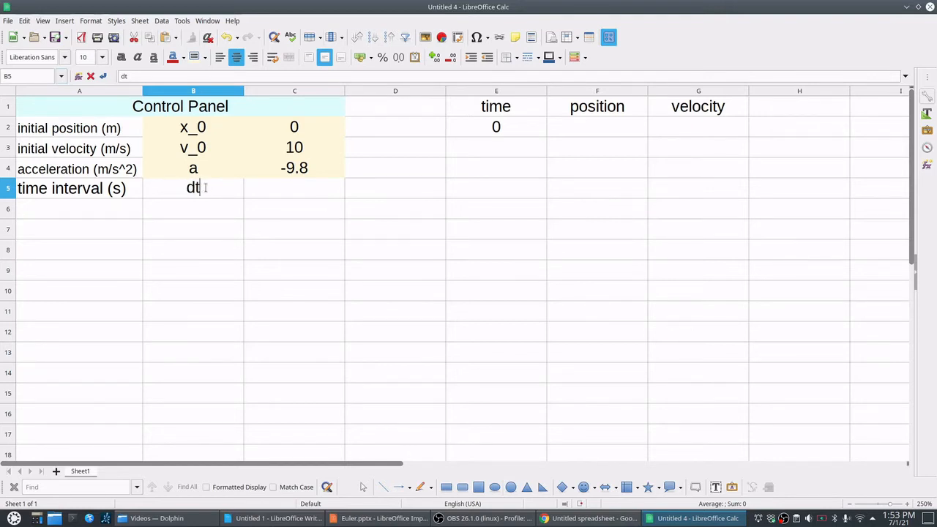
- Define the name dt for cell C5
left_click(269, 191)
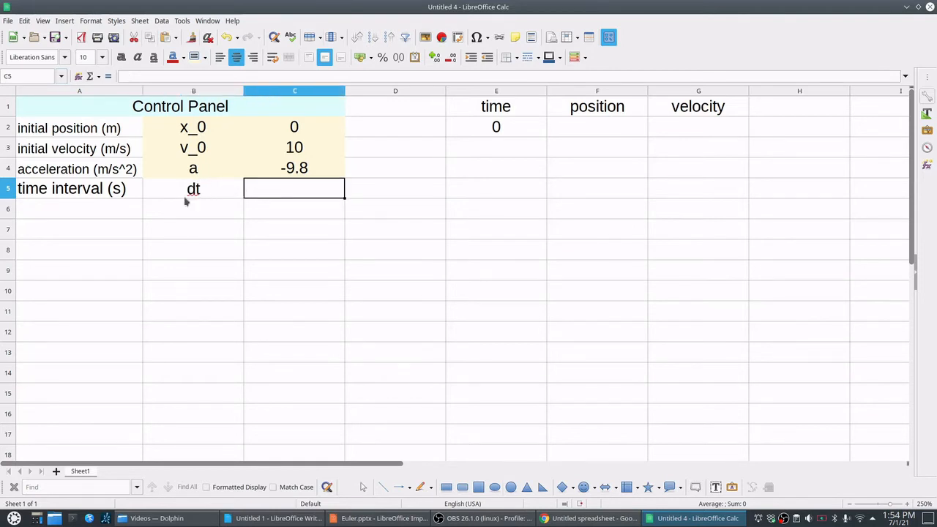
left_click(24, 76)
type("dt")
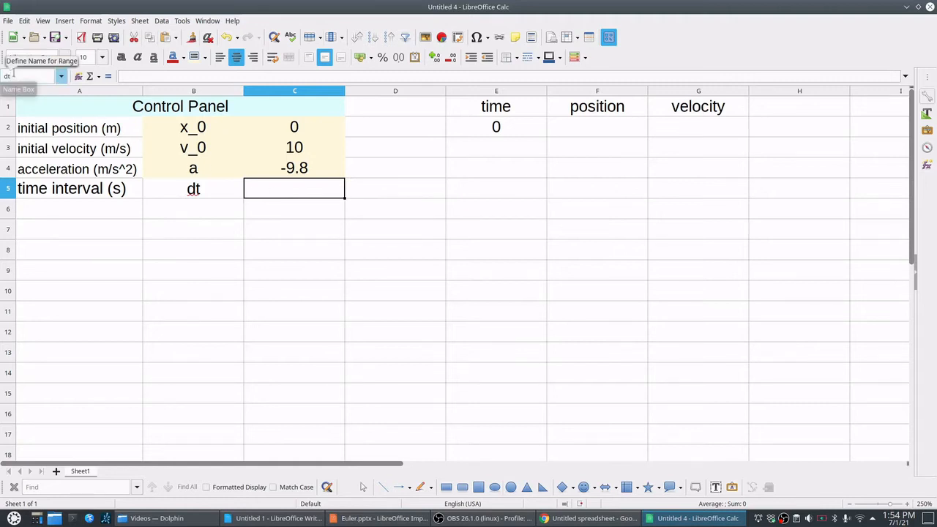
key("Return")
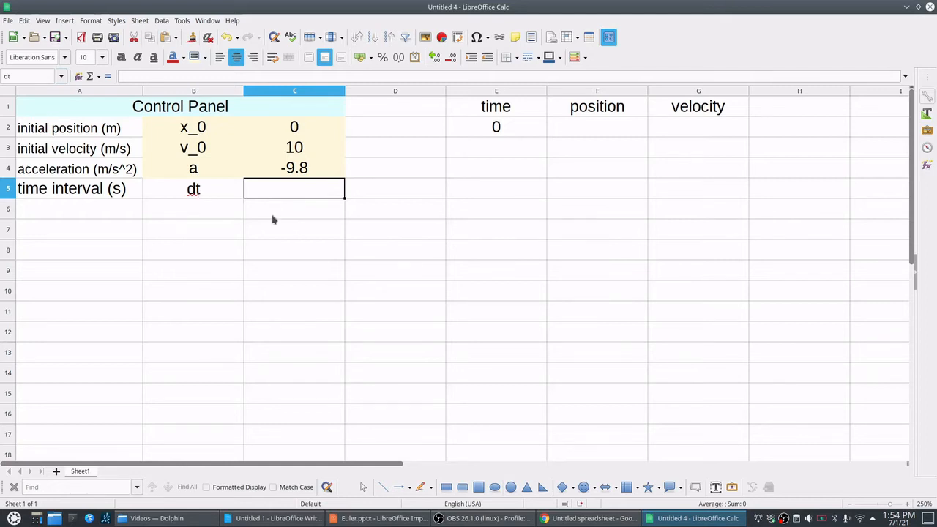
- Give cells B5 and C5 the same pale yellow background as the control panel cells above
left_click_drag(234, 194, 257, 193)
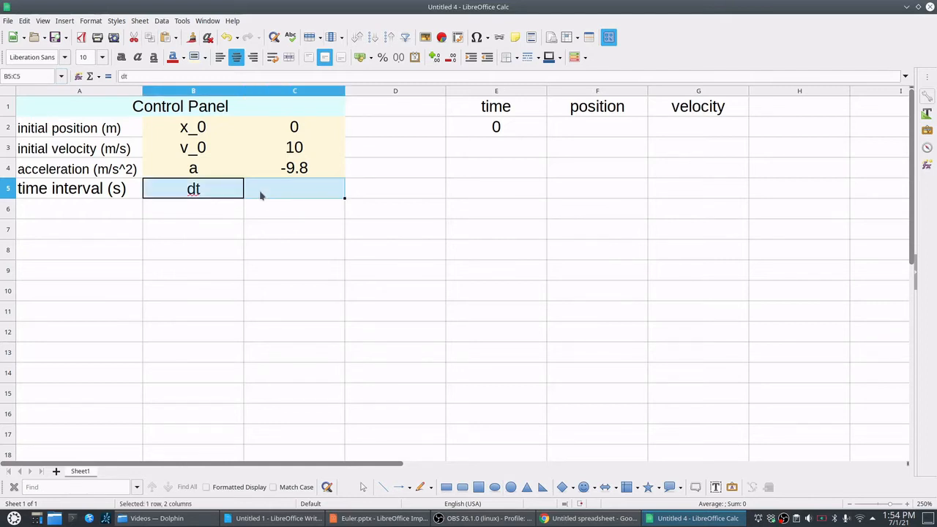
left_click(194, 59)
left_click(294, 215)
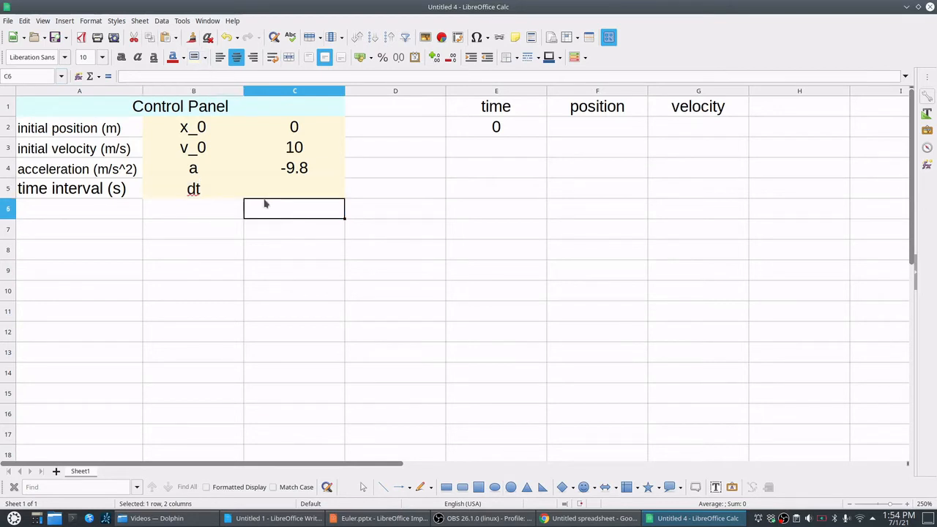
- Set the time interval in cell C5 to 2
left_click(291, 185)
type("2")
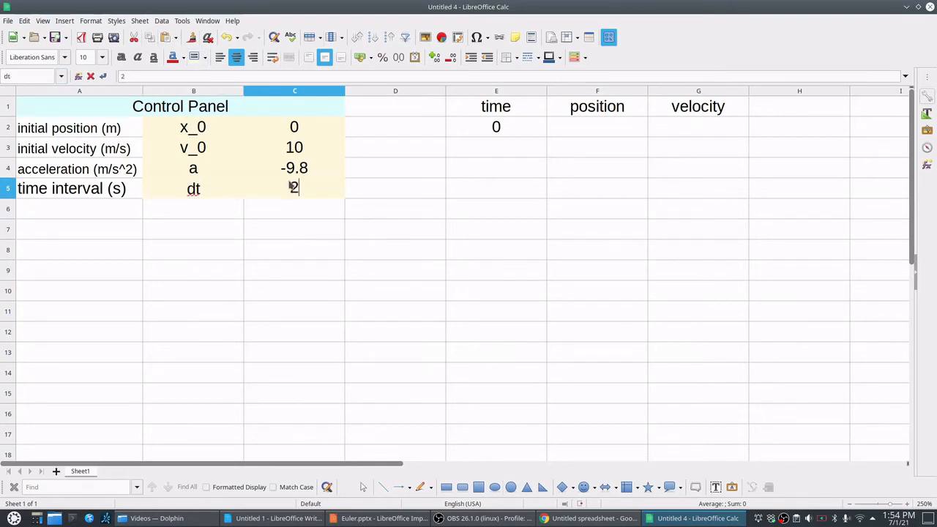
key("Return")
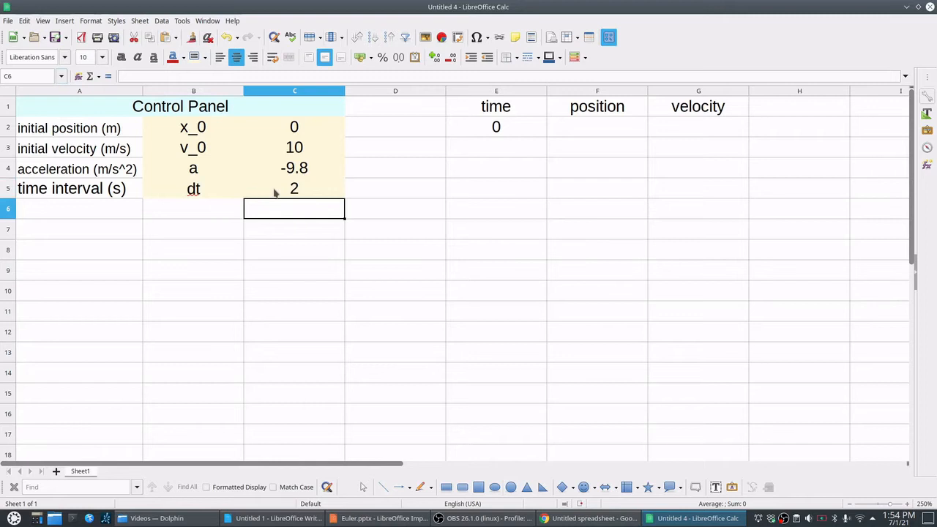
- Enter the formula =dt in empty cell D10 to test the named cell
left_click(395, 293)
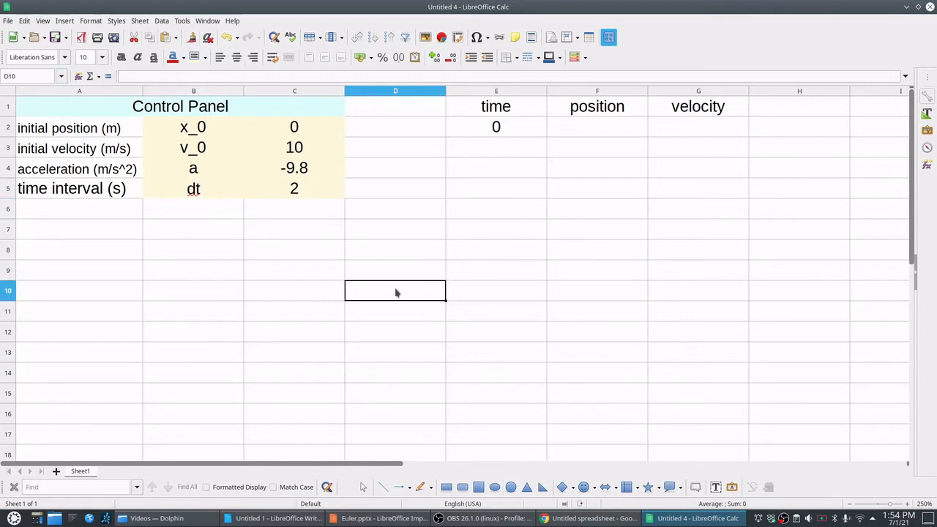
type("=")
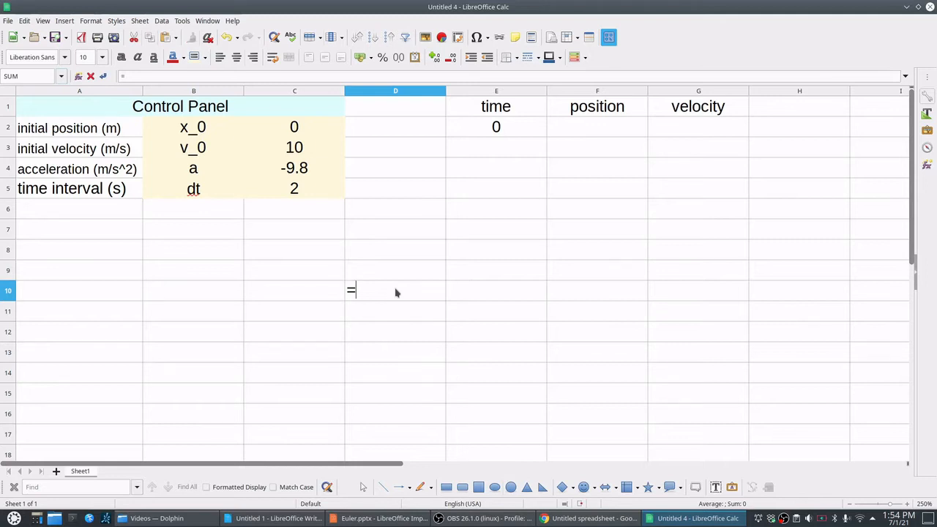
type("dt")
key("Return")
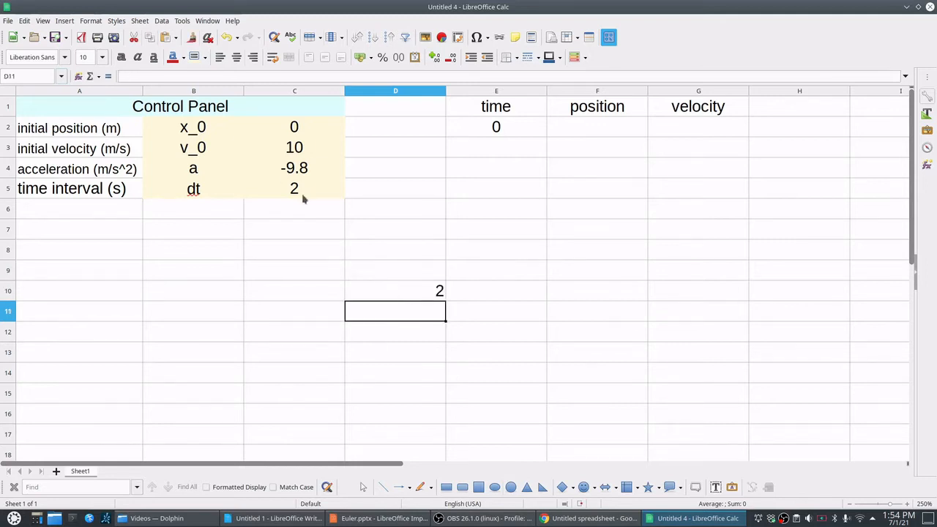
- Clear the test formula from cell D10
left_click(425, 295)
key("Delete")
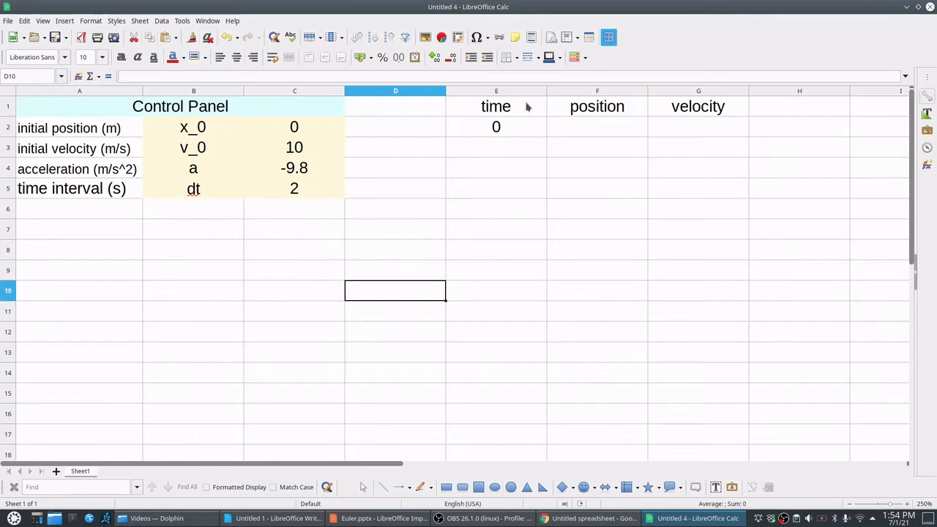
- Enter the formula =E2+dt in cell E3, below the initial time value
left_click(488, 153)
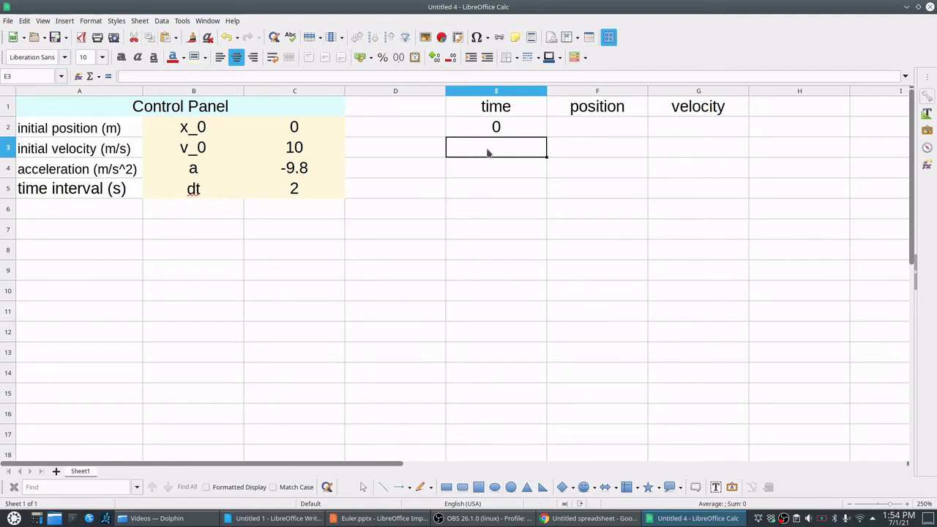
left_click(496, 128)
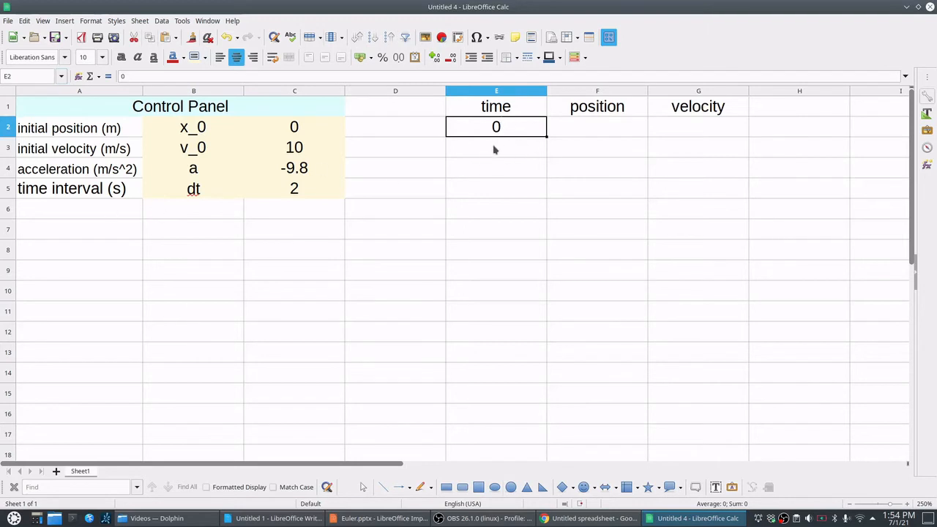
left_click(494, 149)
type("=")
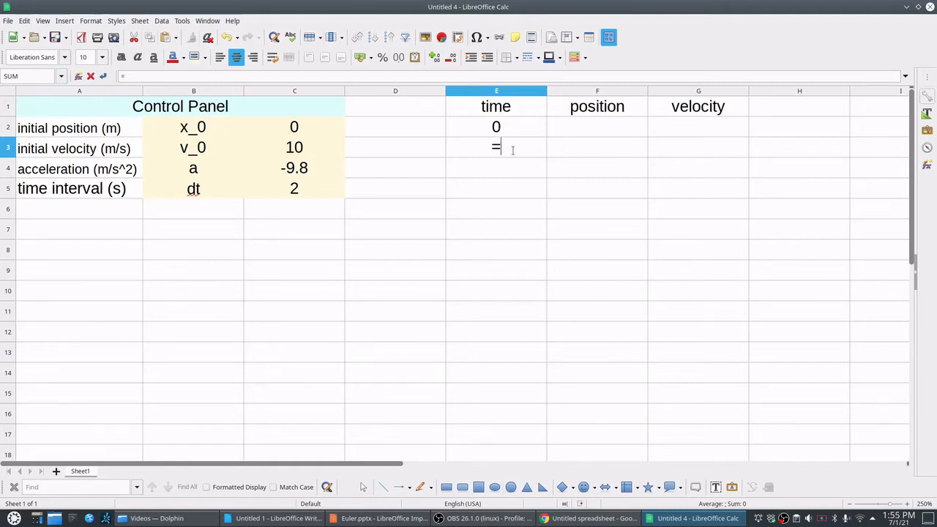
left_click(504, 131)
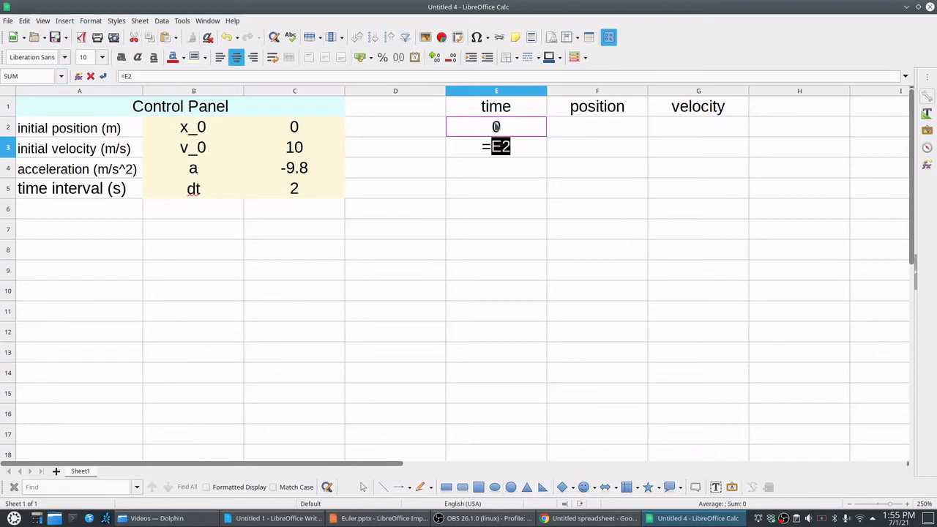
type("+")
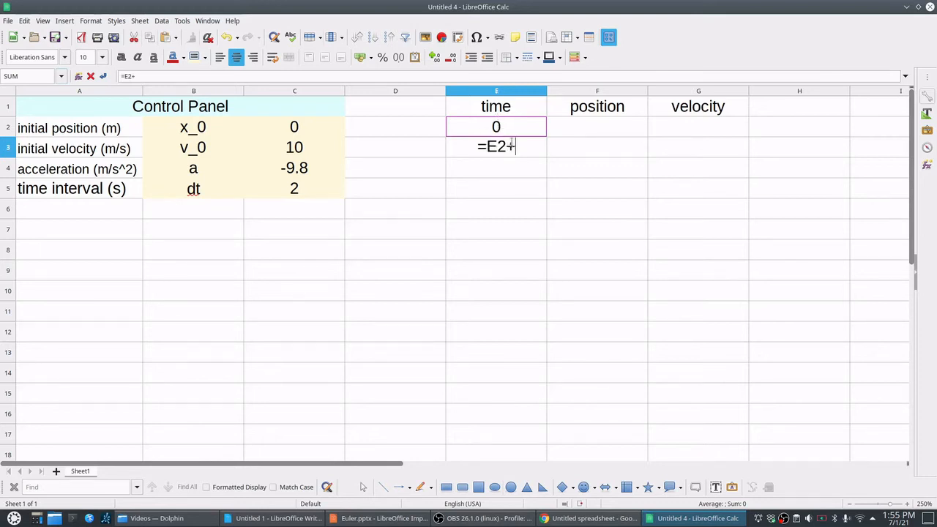
type("dt")
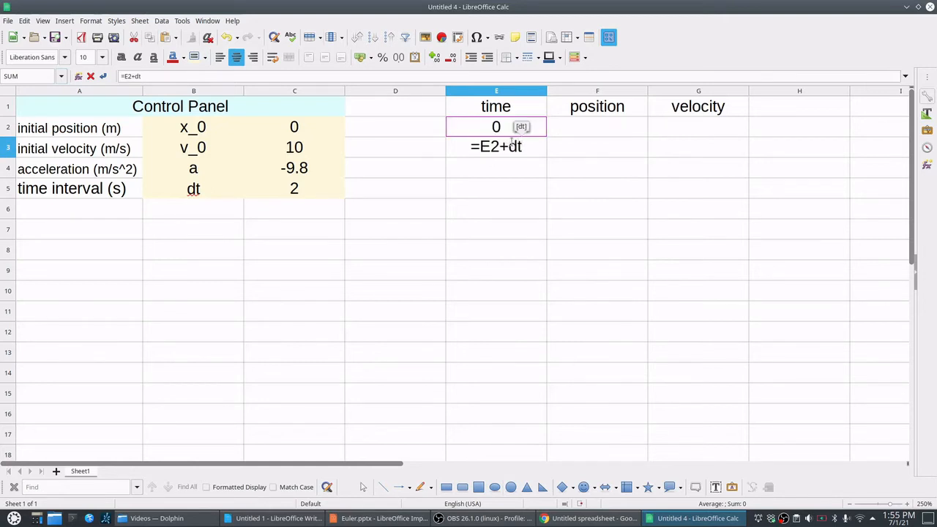
key("Return")
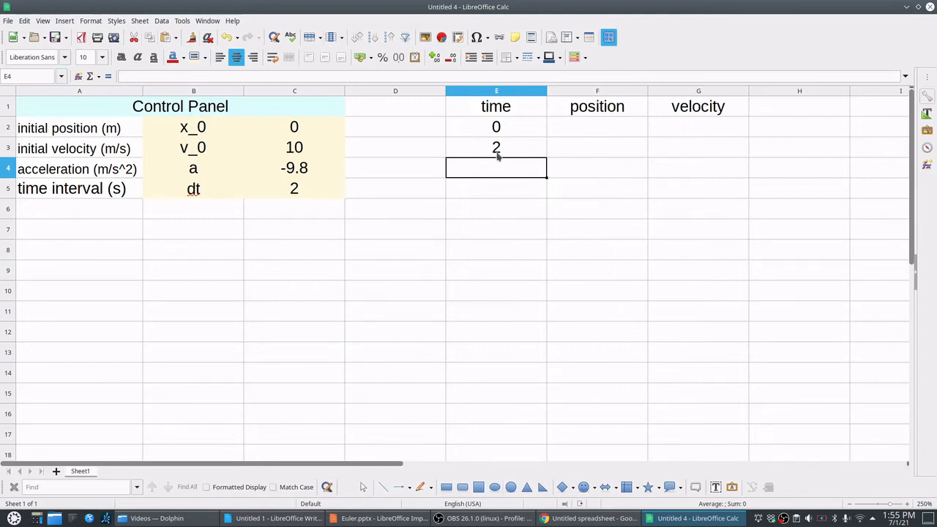
- Fill the time formula from cell E3 down to cell E10
left_click(498, 154)
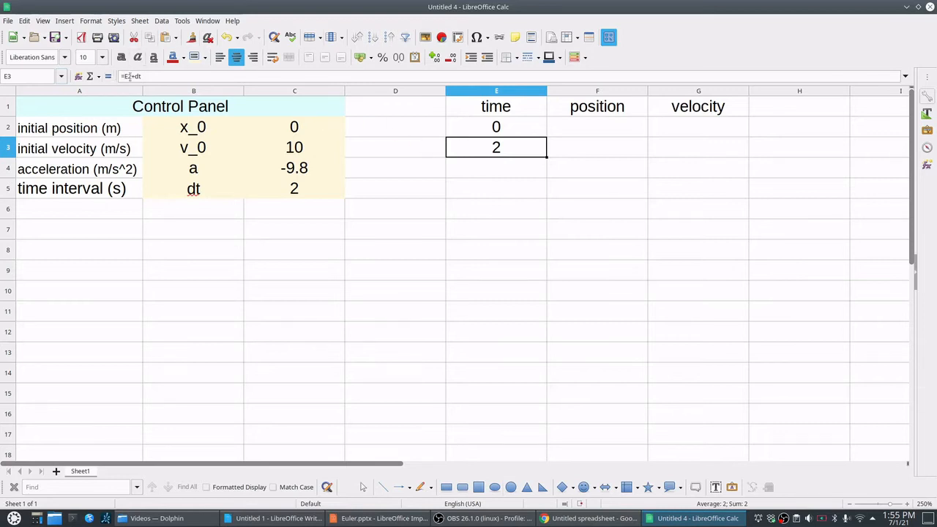
double_click(475, 150)
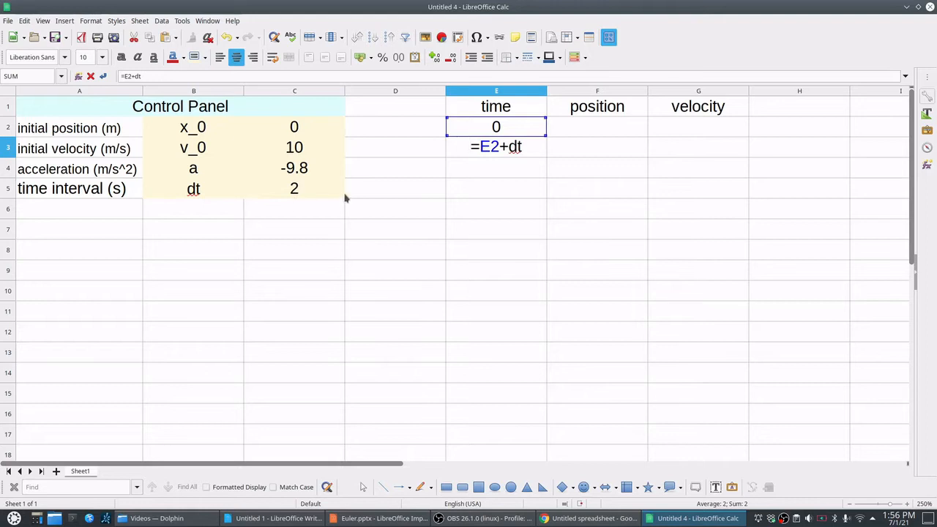
key("Return")
left_click(469, 150)
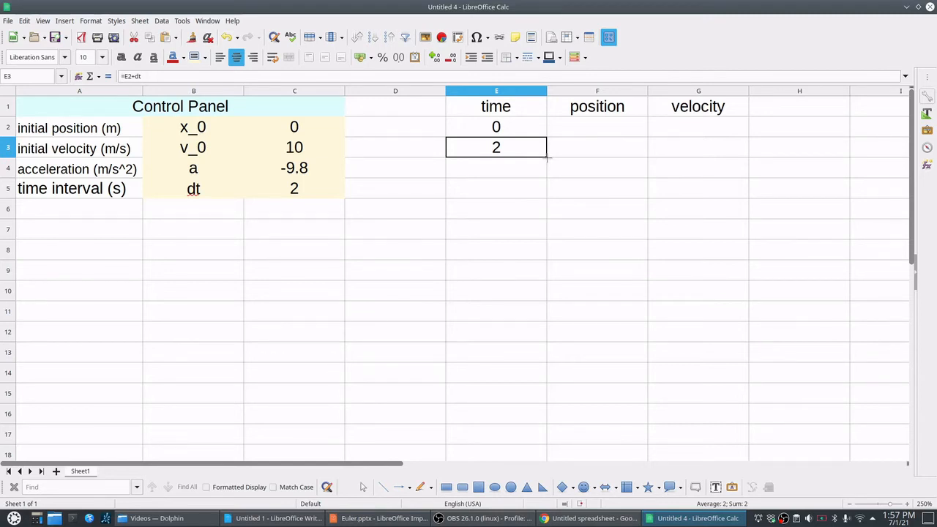
left_click_drag(546, 157, 537, 311)
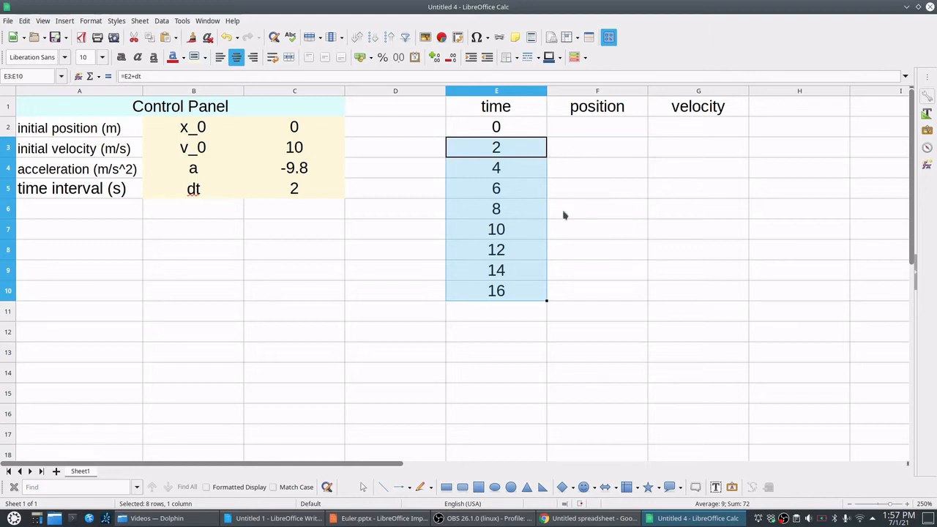
left_click(606, 300)
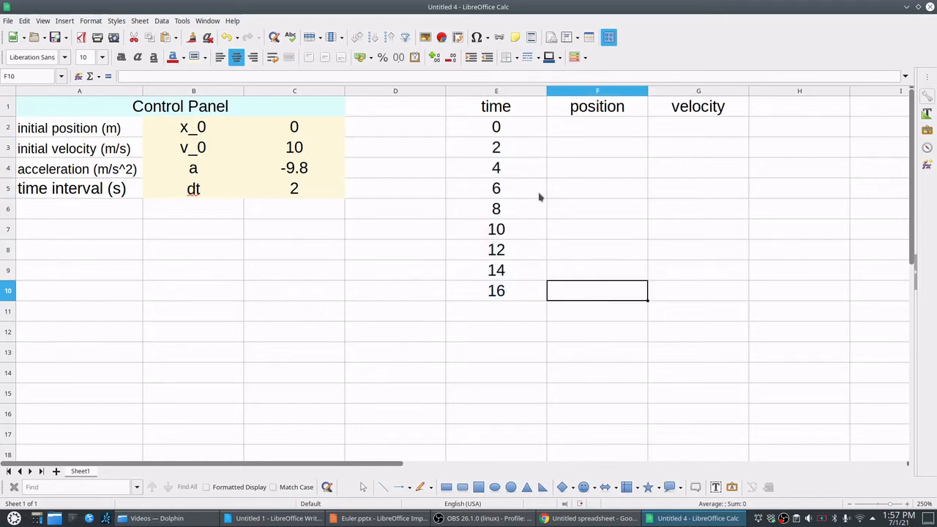
- Compare the formulas in cells E3 and E8 to check how the references were copied
left_click(482, 149)
double_click(481, 149)
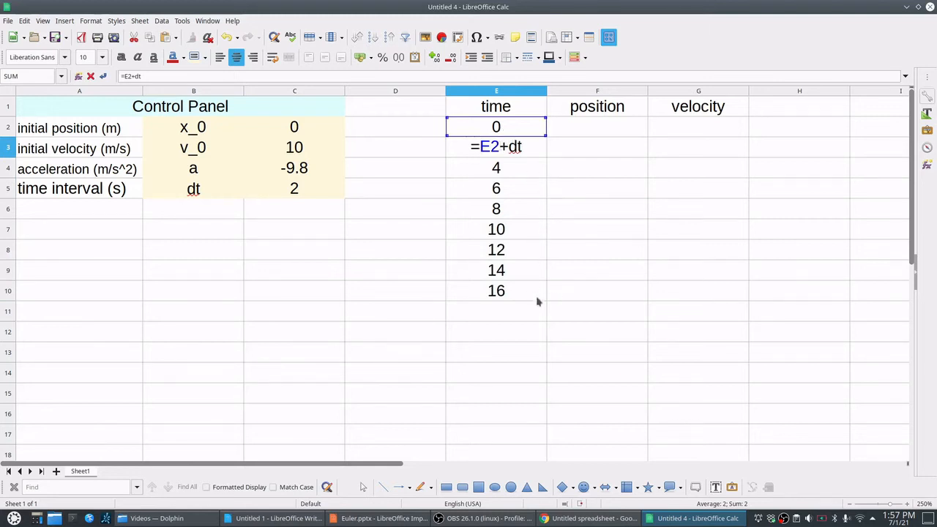
key("Escape")
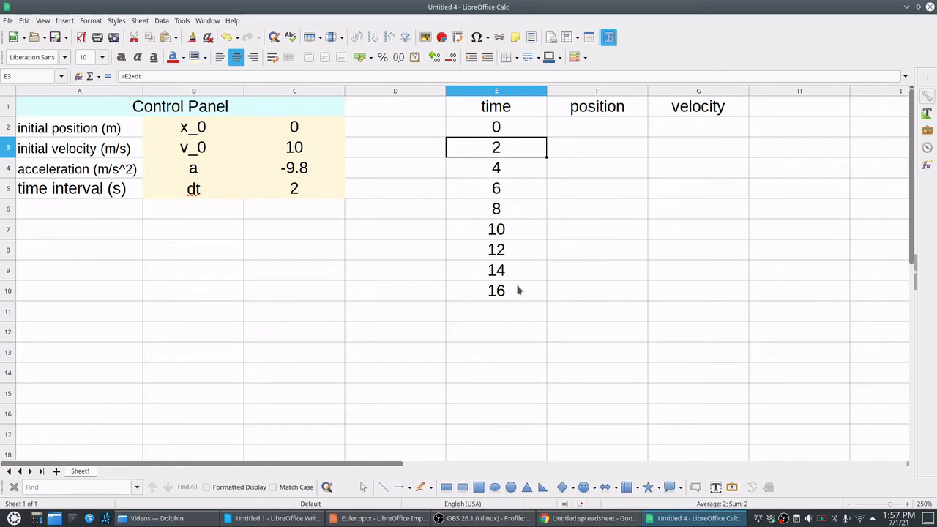
double_click(483, 249)
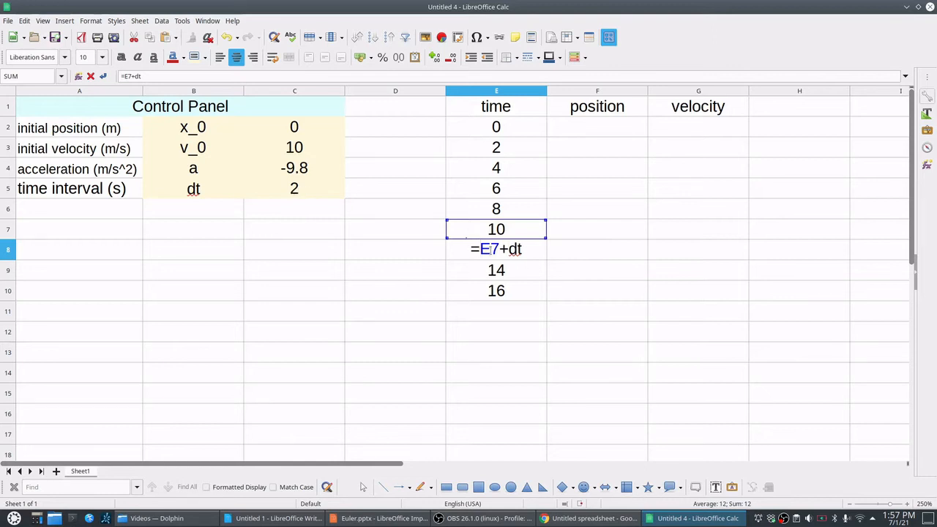
key("Return")
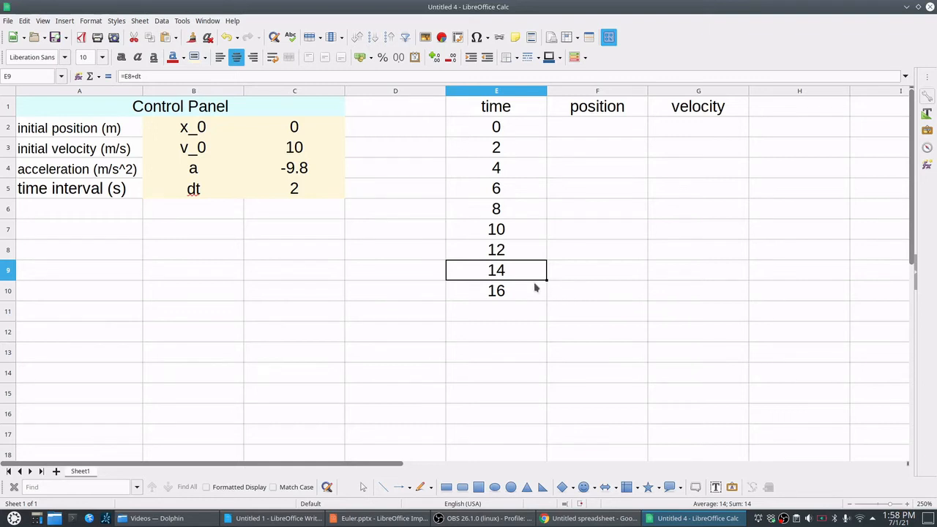
- Extend the time formula from cell E10 down to row 1109
left_click(535, 289)
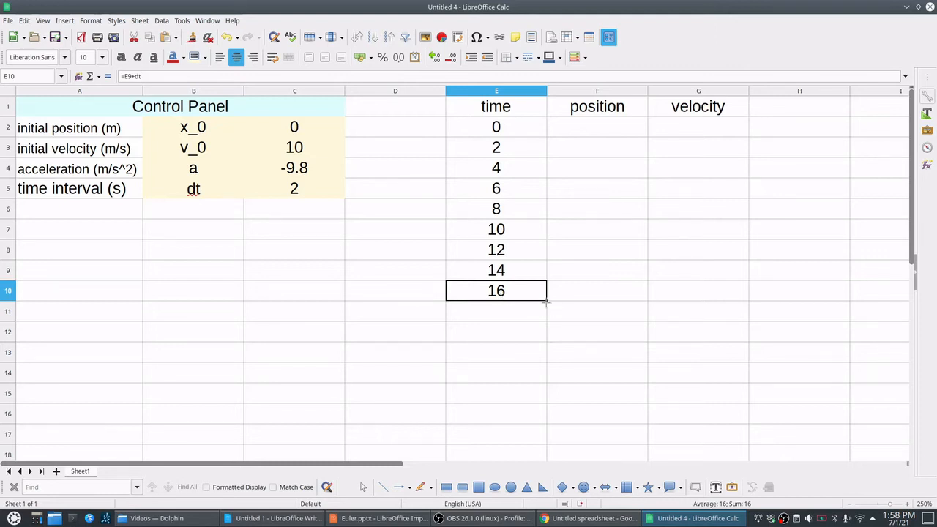
left_click_drag(545, 301, 504, 367)
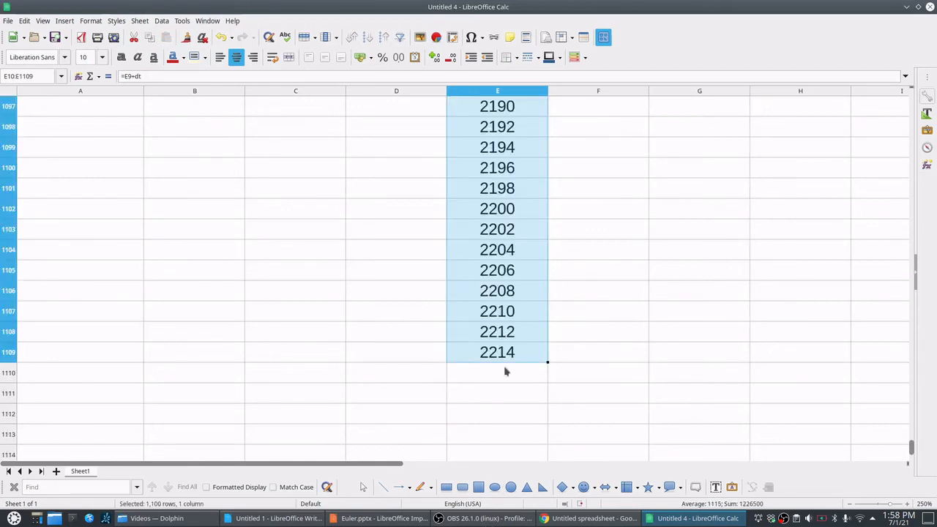
left_click(41, 358)
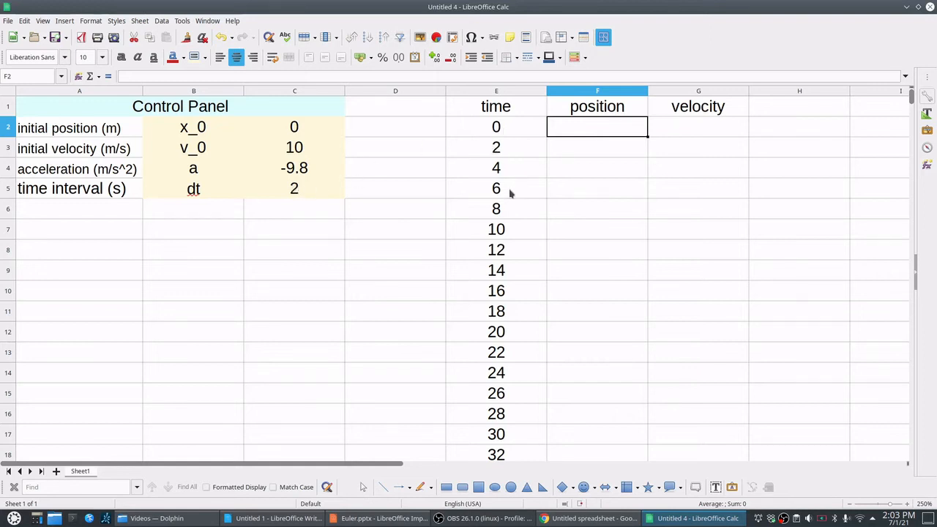
- Set the time interval dt in cell C5 to 0.1
left_click(295, 188)
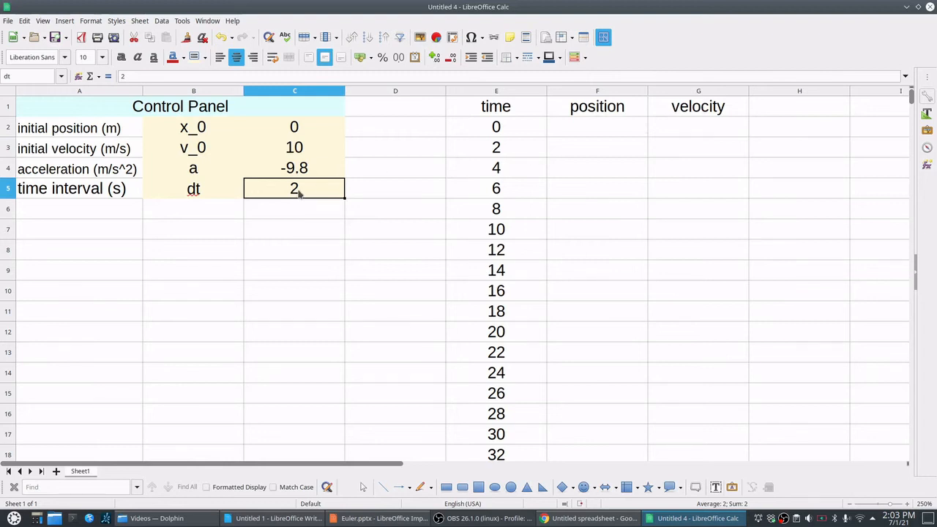
type("0.1")
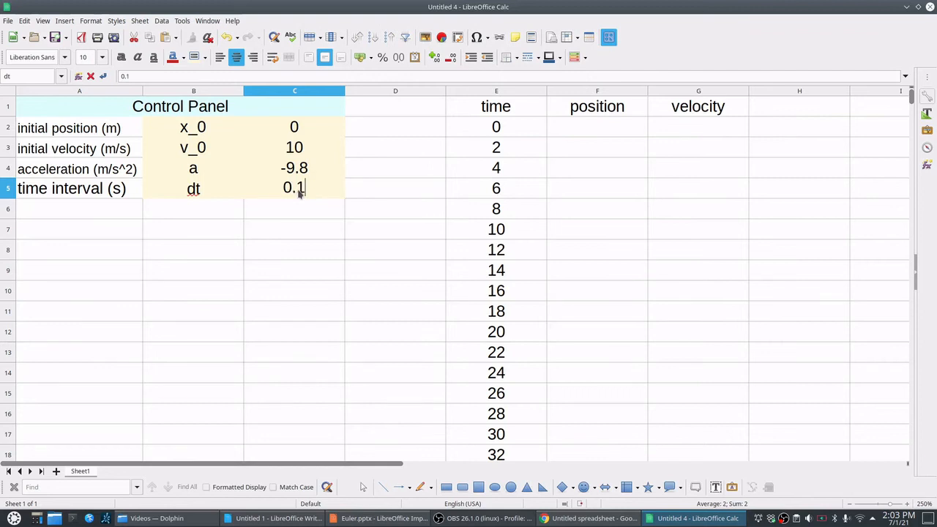
key("Return")
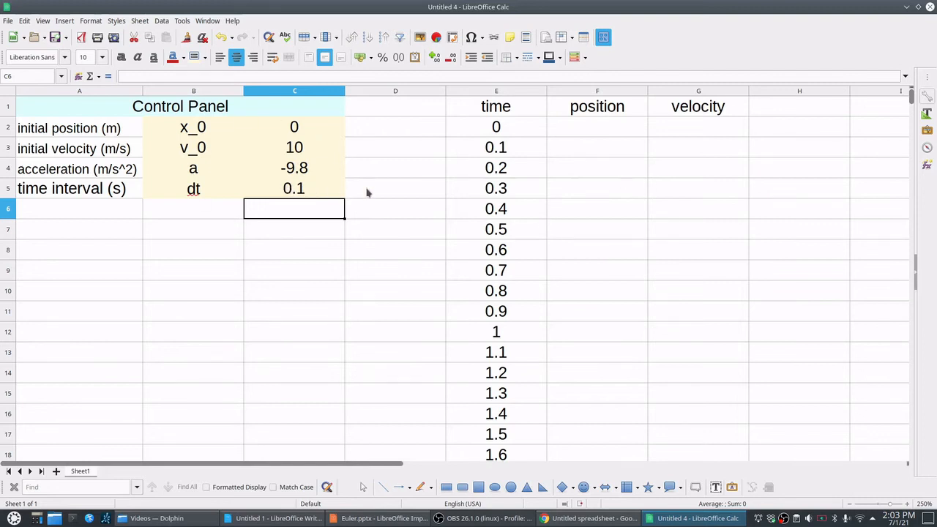
- Enter the position formula =x_0+v_0*E2+0.5*a*E2^2 in cell F2
left_click(582, 129)
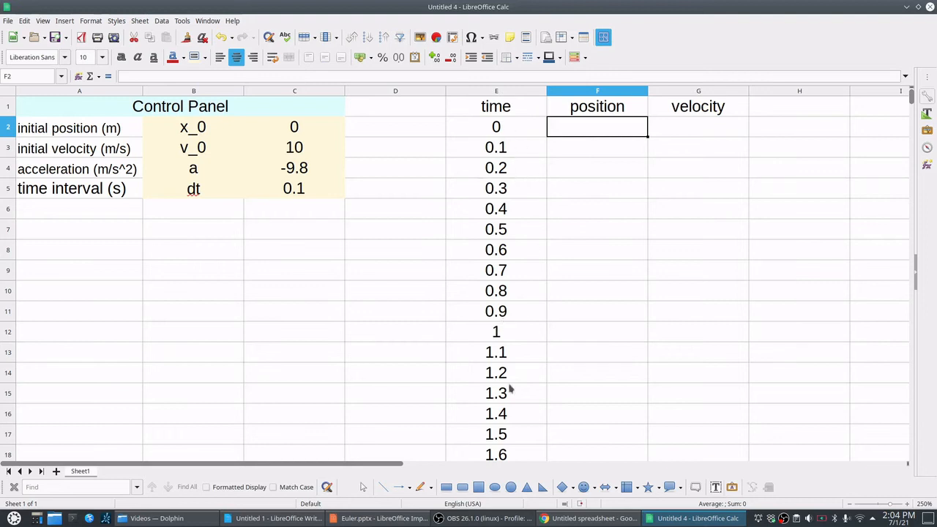
type("=")
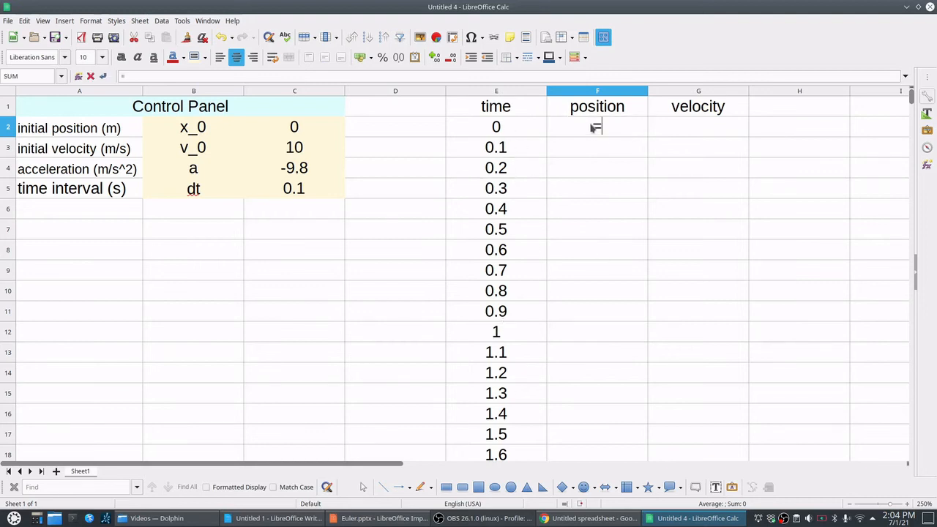
type("x_")
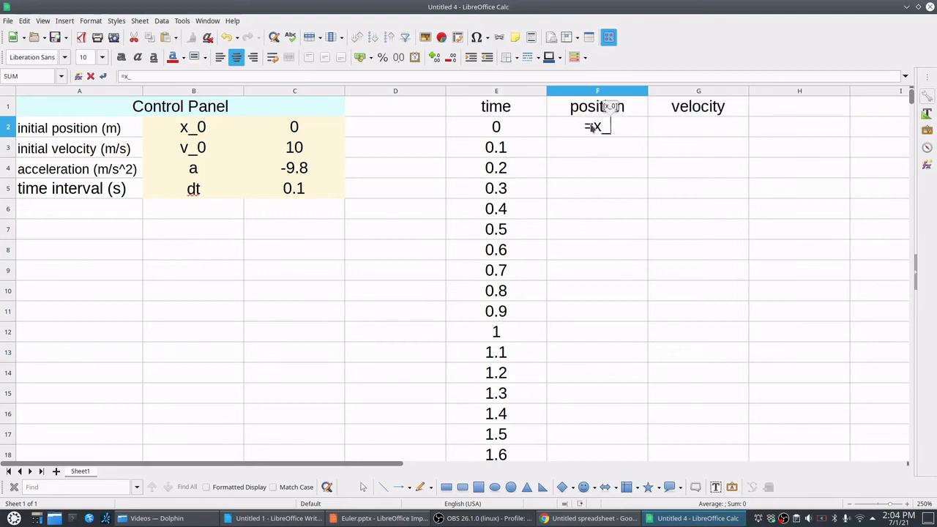
type("0+")
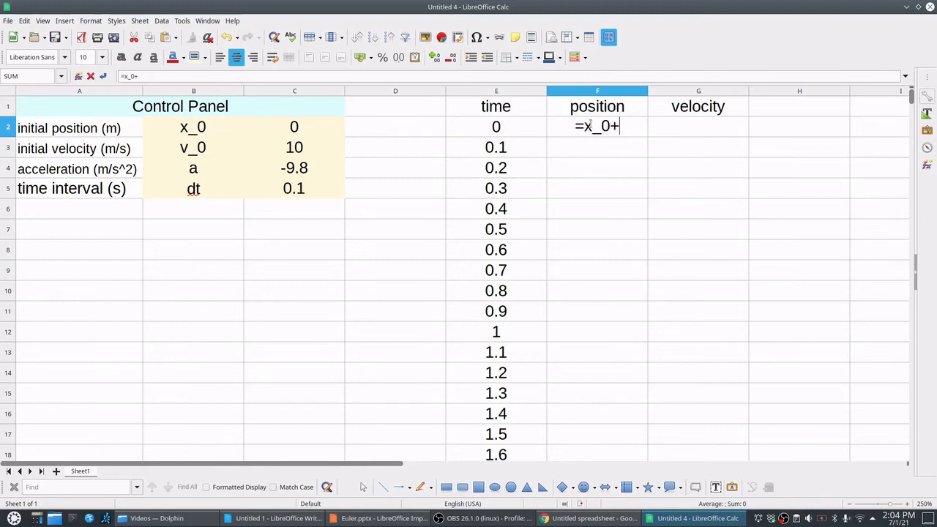
type("v_0")
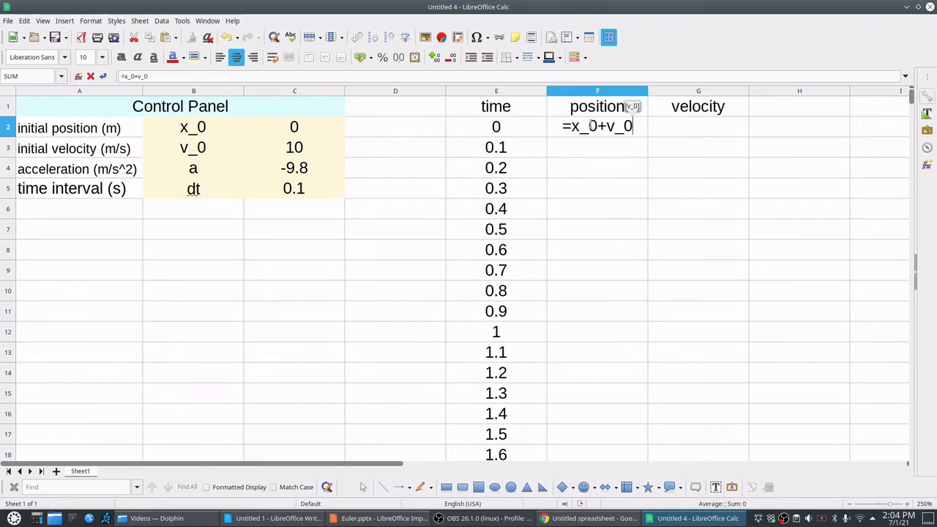
type("*")
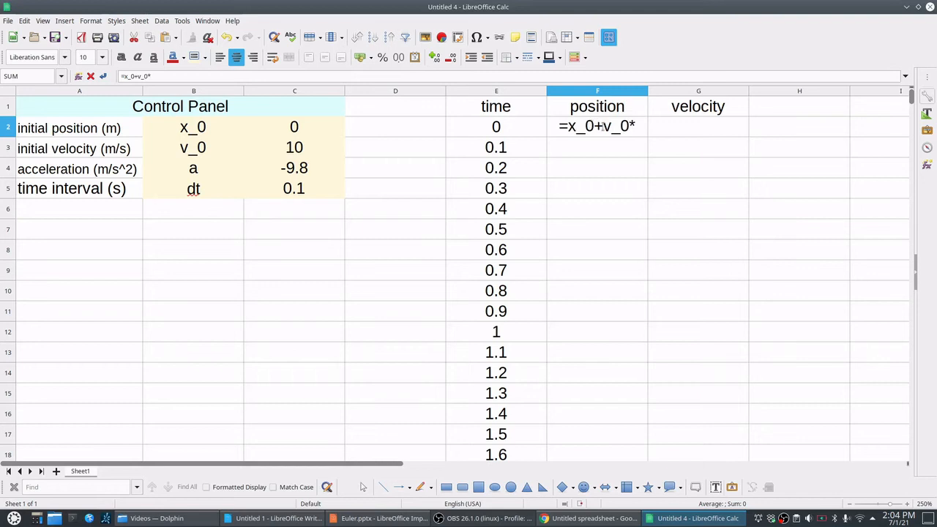
left_click(520, 132)
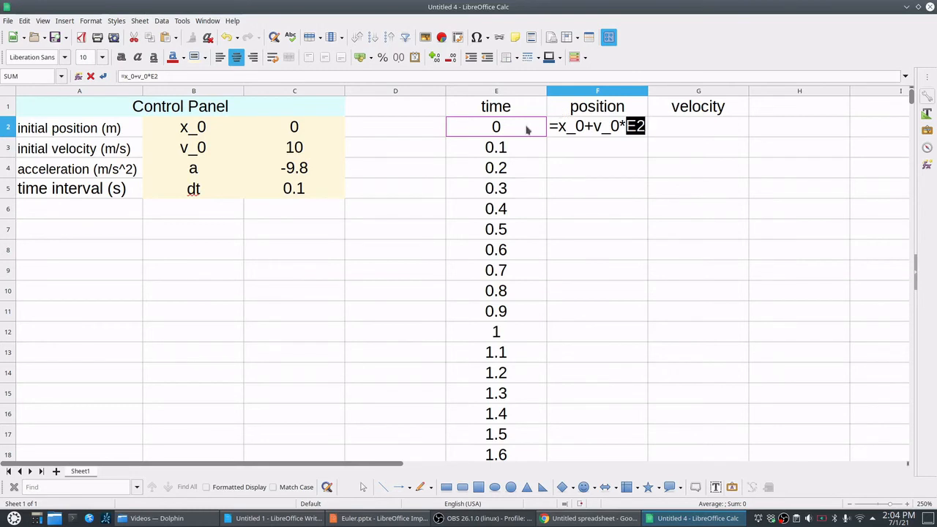
type("+0.5")
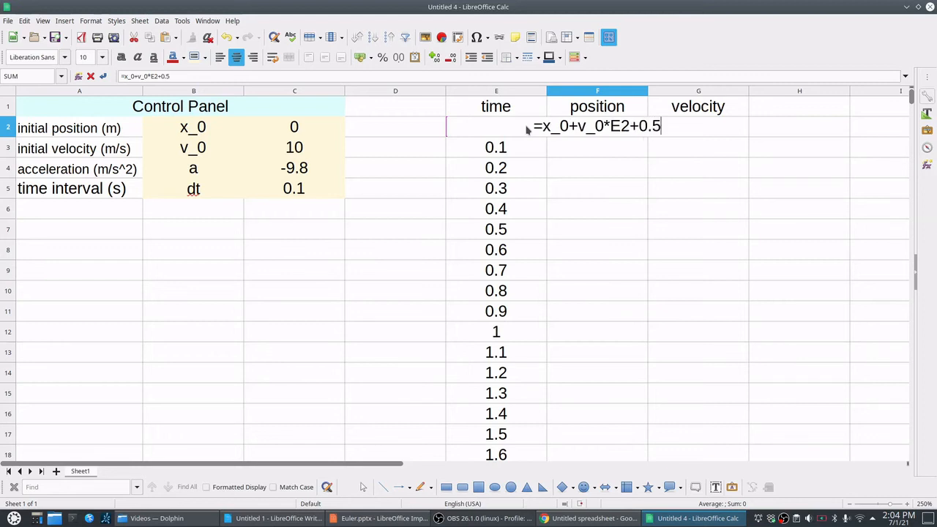
type("*")
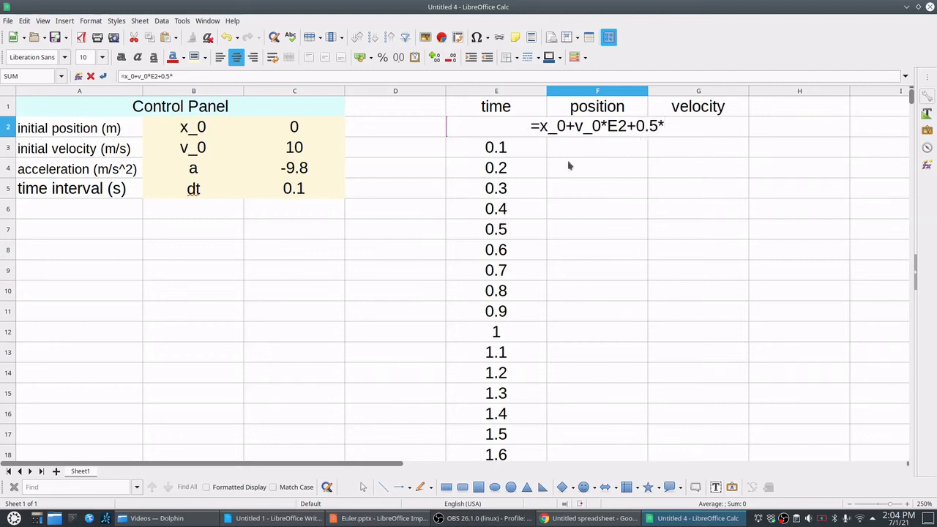
type("a")
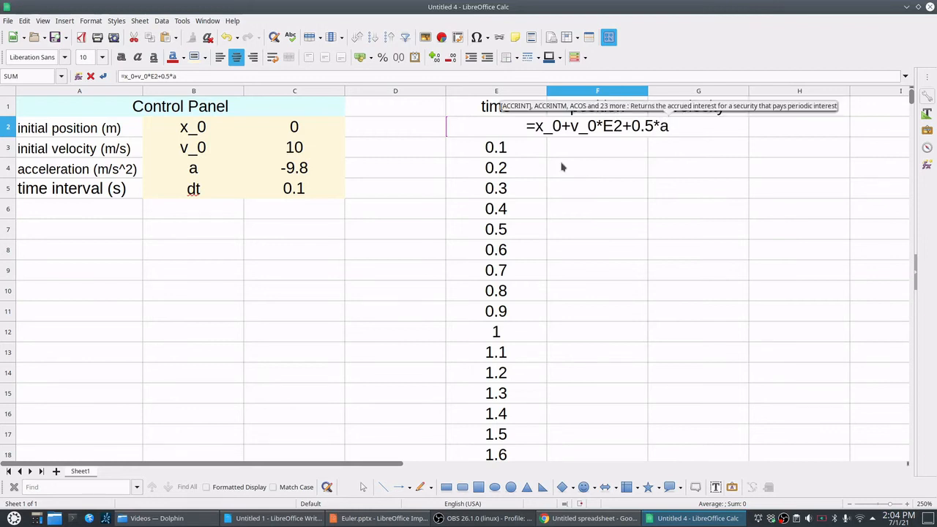
type("*")
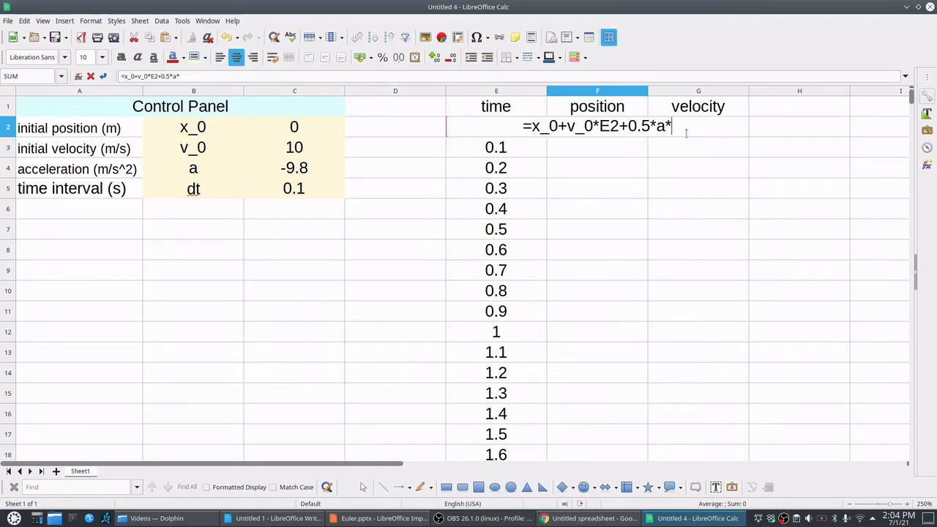
left_click(475, 128)
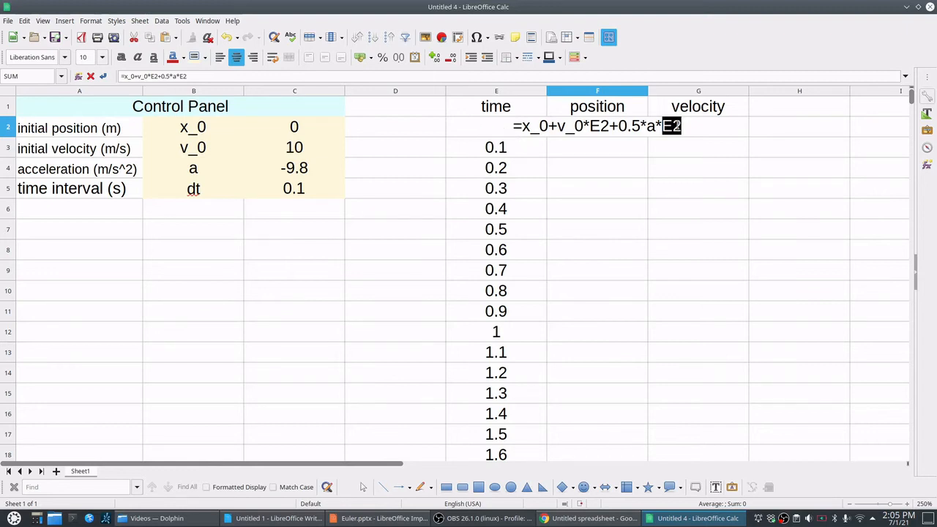
left_click(688, 125)
type("^2")
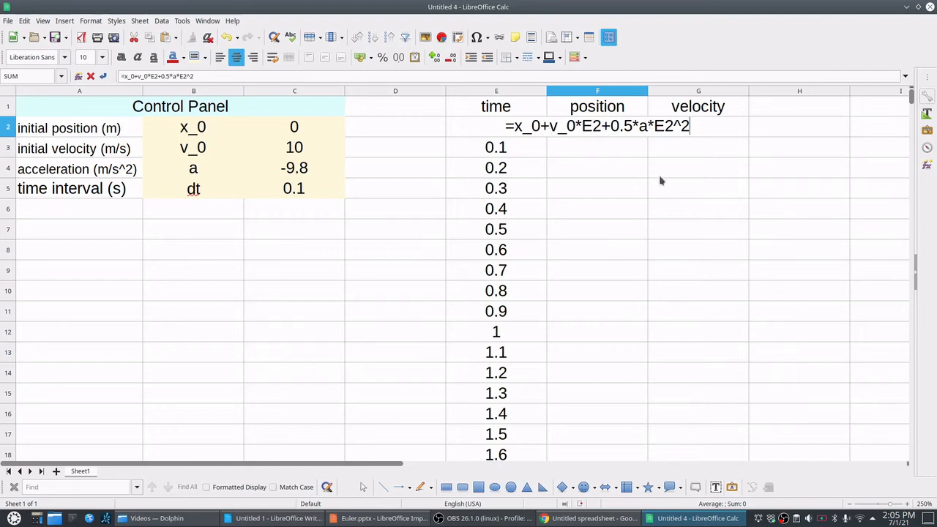
key("Return")
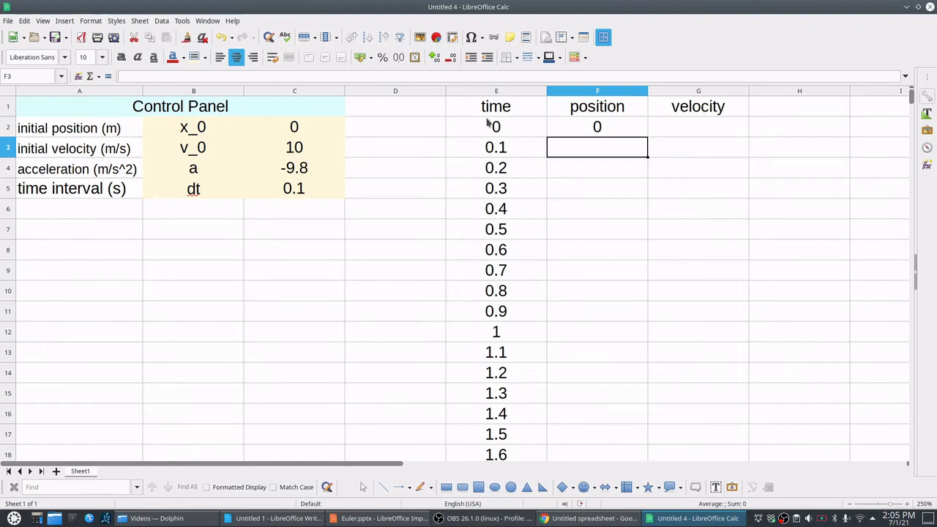
- Fill the position formula from cell F2 down to F6 and check the time references in F6
left_click(599, 127)
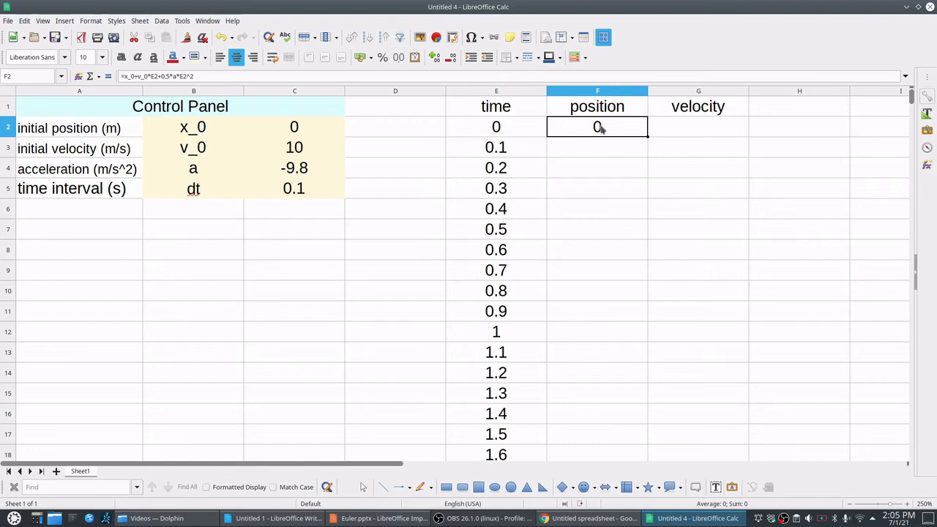
left_click_drag(647, 137, 642, 219)
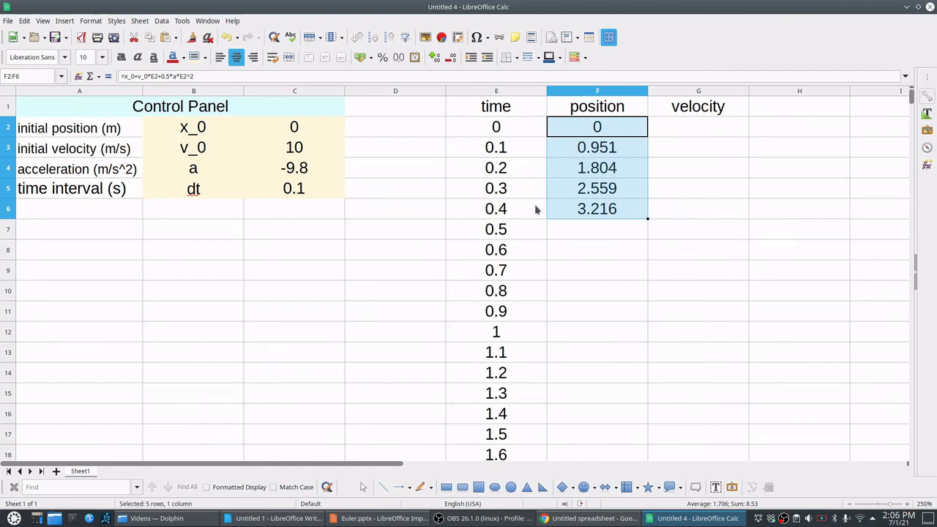
double_click(584, 210)
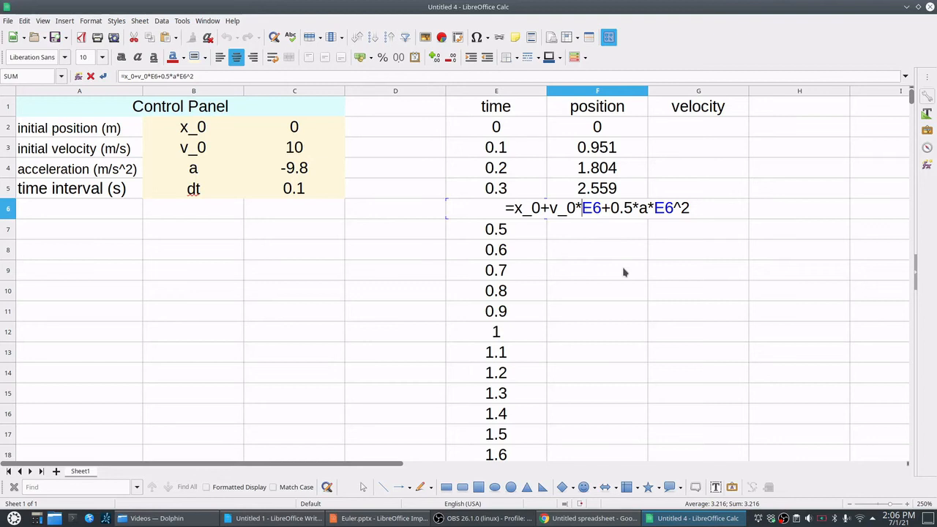
key("Return")
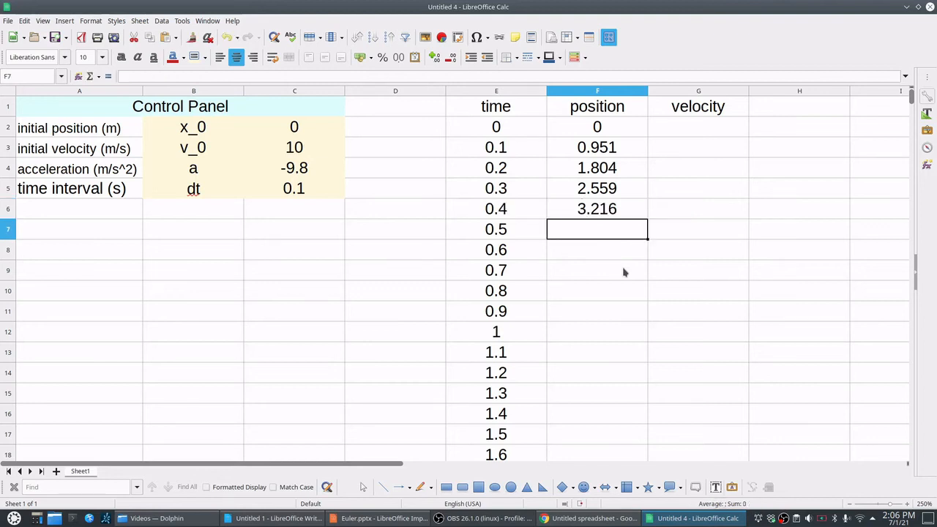
- Clear the copied position formulas from cells F3 to F6
left_click_drag(620, 202, 619, 206)
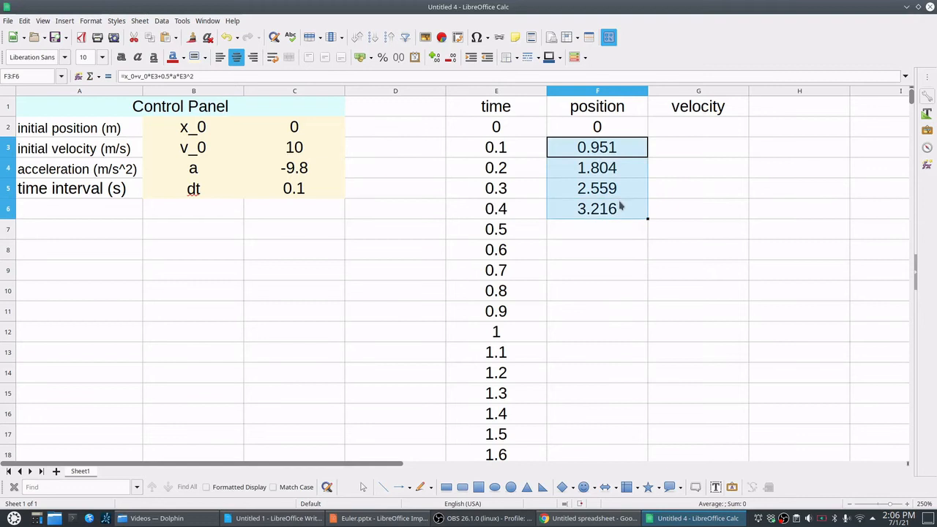
key("Delete")
left_click(688, 149)
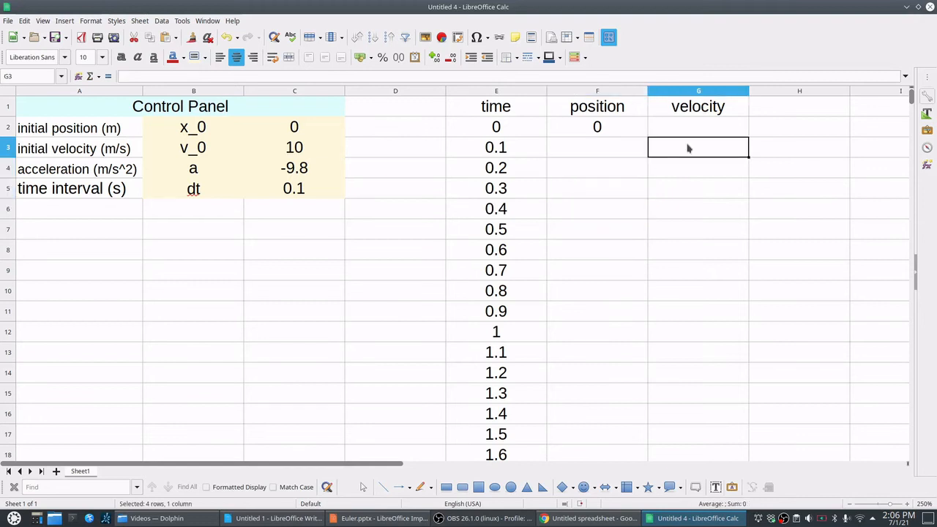
- Auto-fill the position formula from cell F2 down to row 1109 to match the time column, and check the last rows
left_click(613, 134)
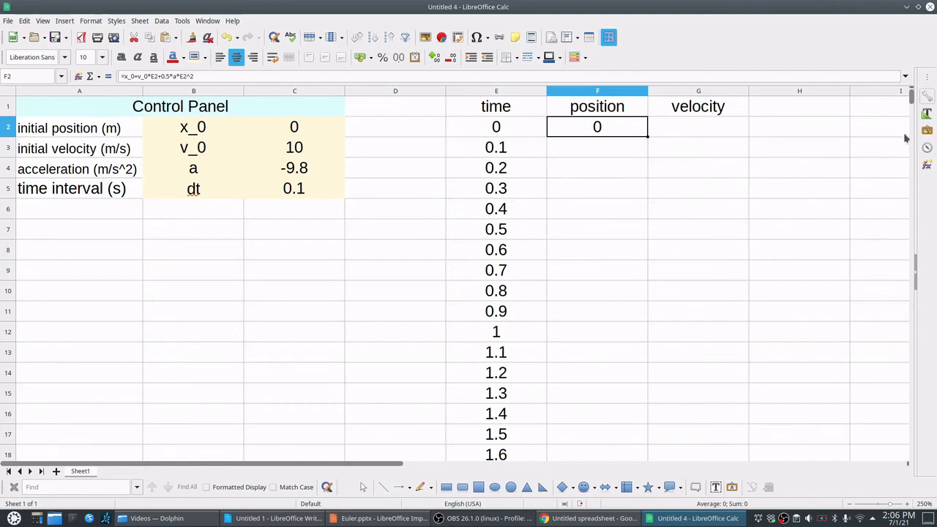
left_click_drag(912, 97, 884, 458)
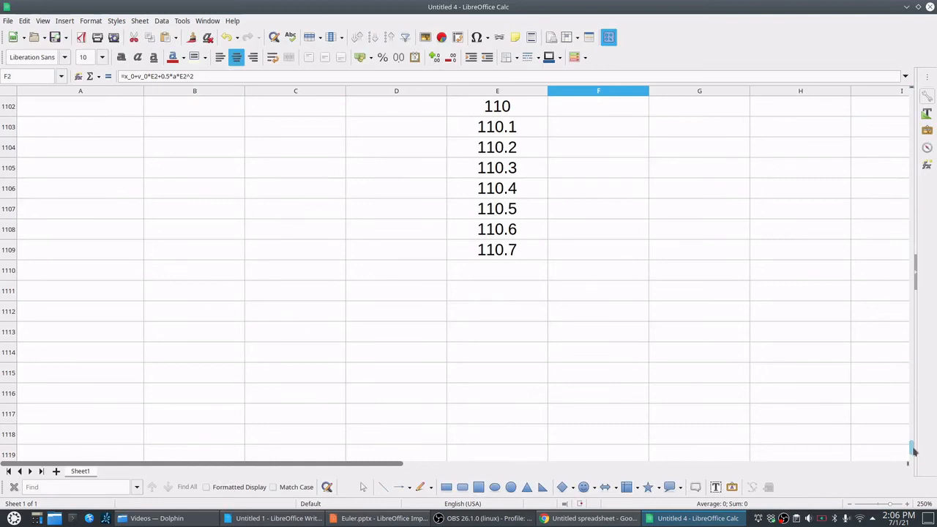
left_click_drag(909, 439, 907, 99)
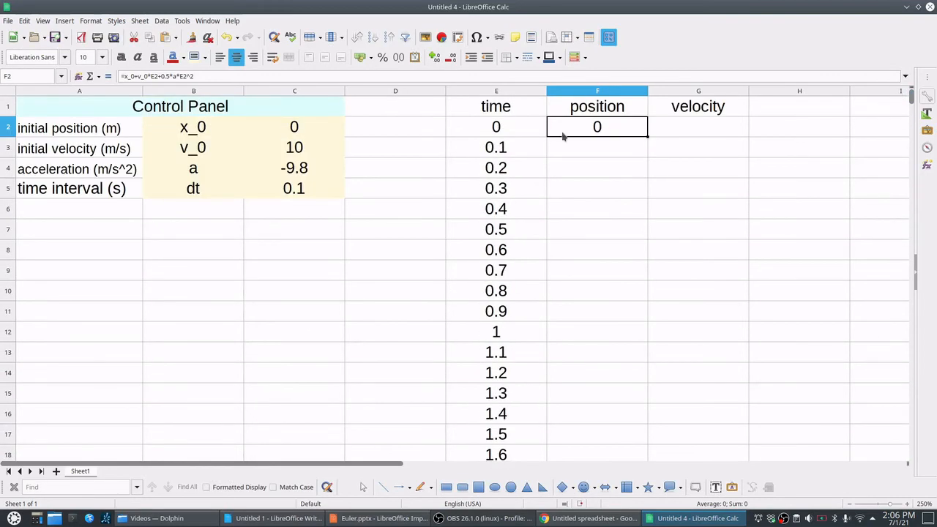
double_click(647, 136)
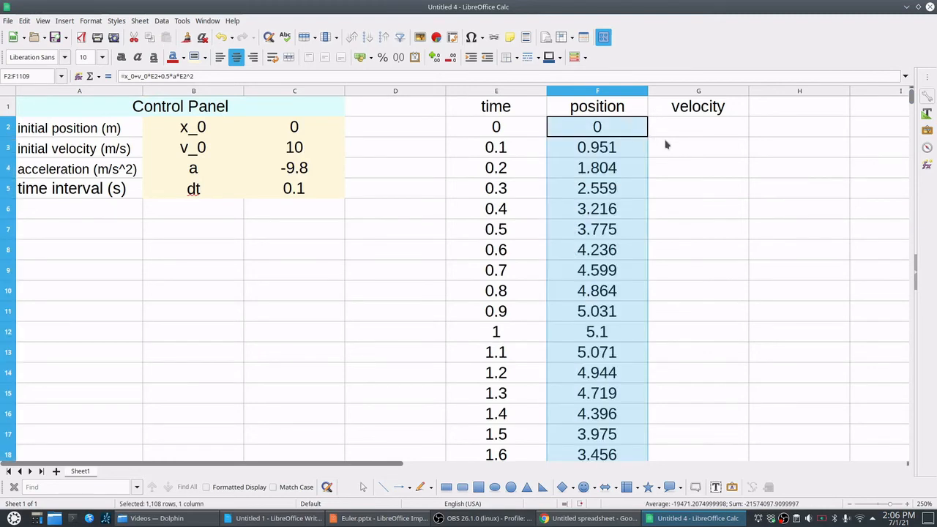
left_click(666, 144)
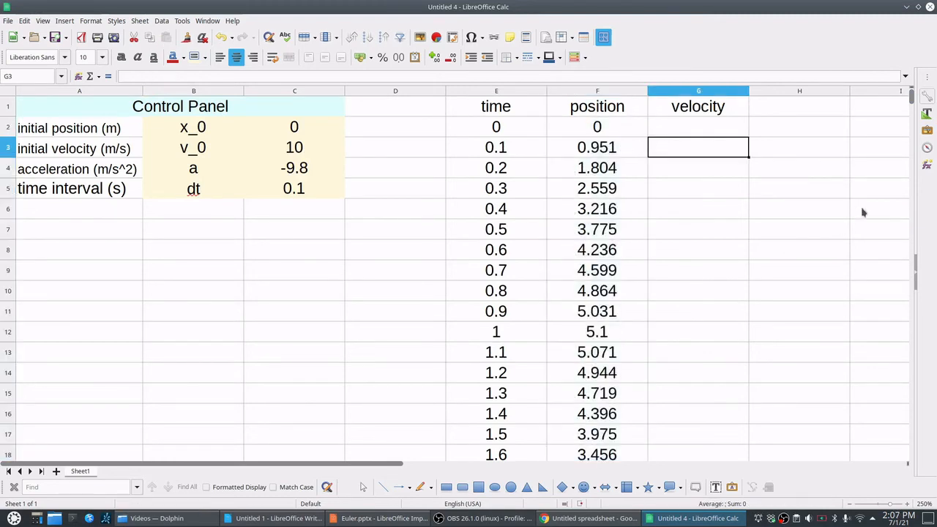
left_click_drag(911, 98, 893, 456)
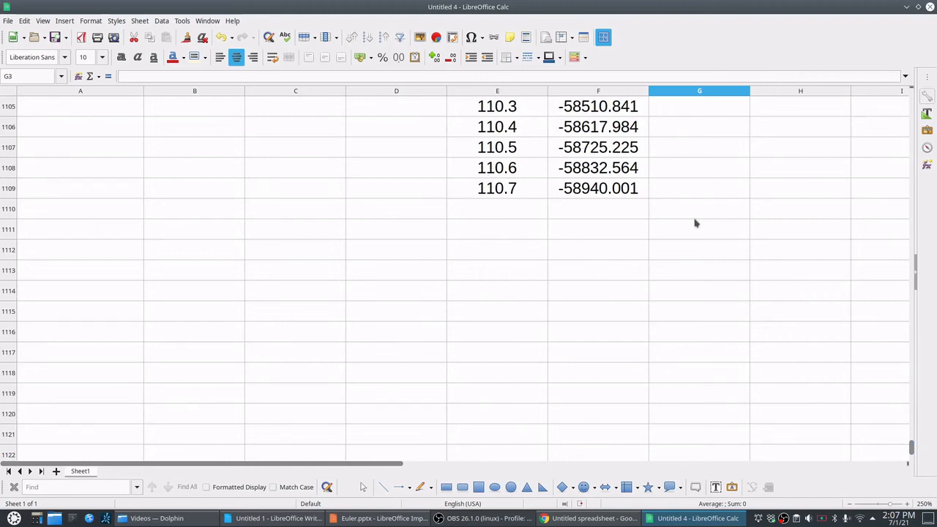
left_click_drag(911, 454, 907, 91)
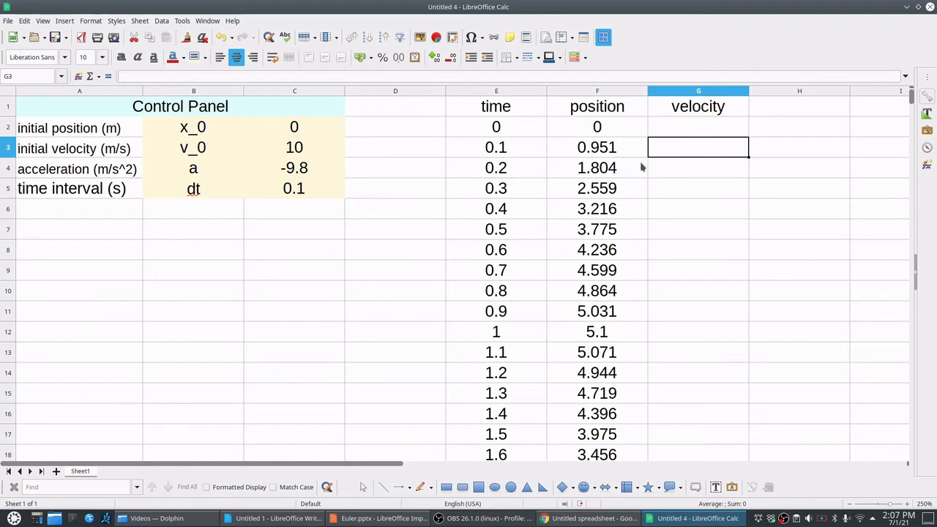
- Enter the velocity formula =v_0+a*E2 in cell G2
left_click(672, 127)
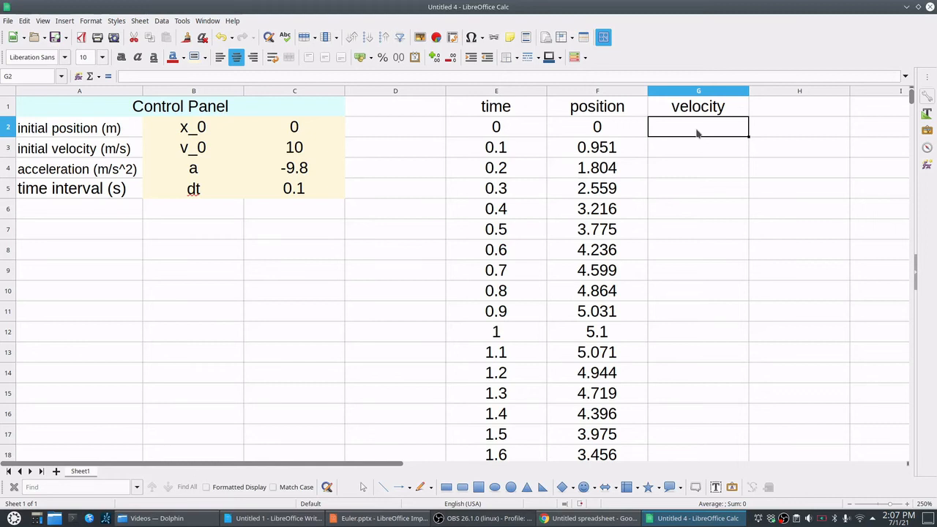
type("=v_0")
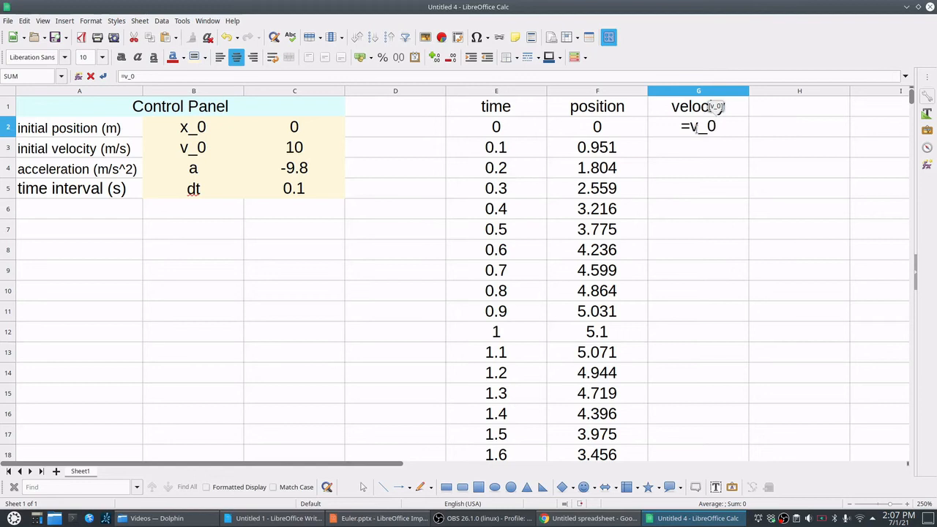
type("+")
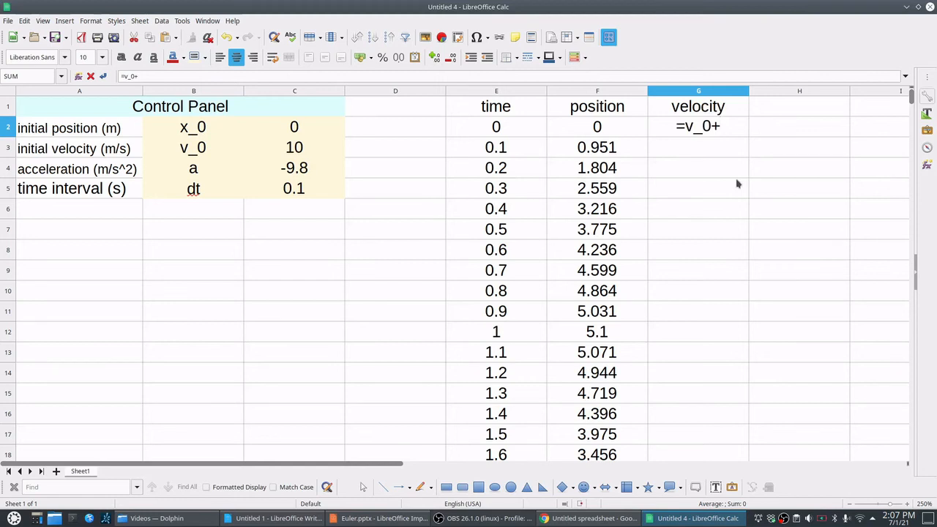
type("a")
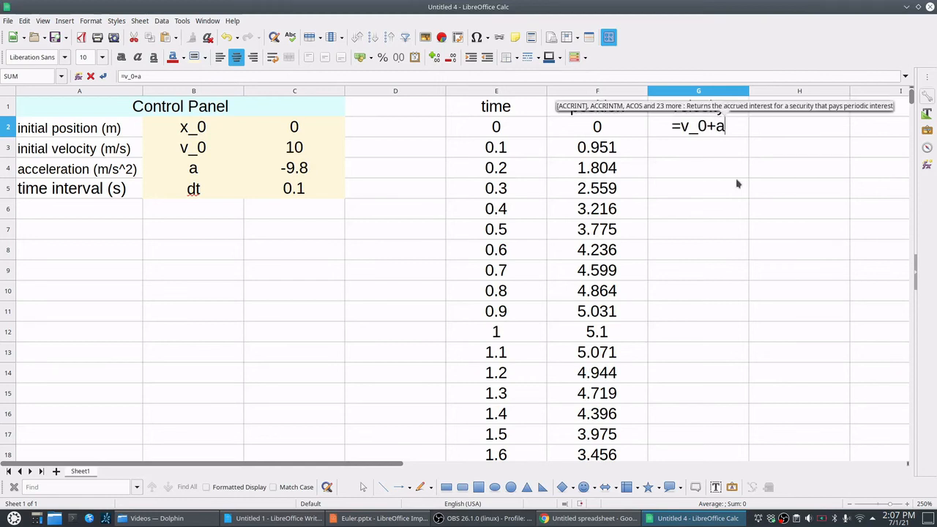
type("*")
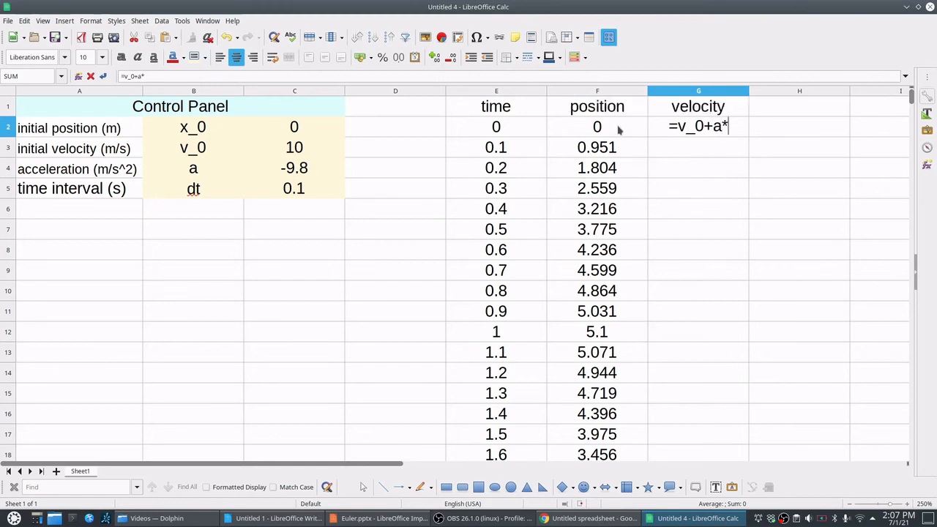
left_click(514, 131)
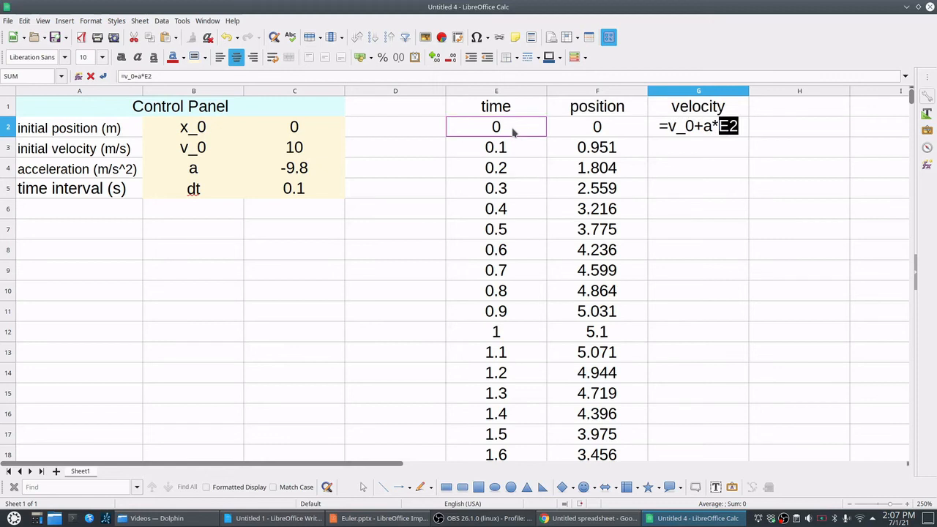
key("Return")
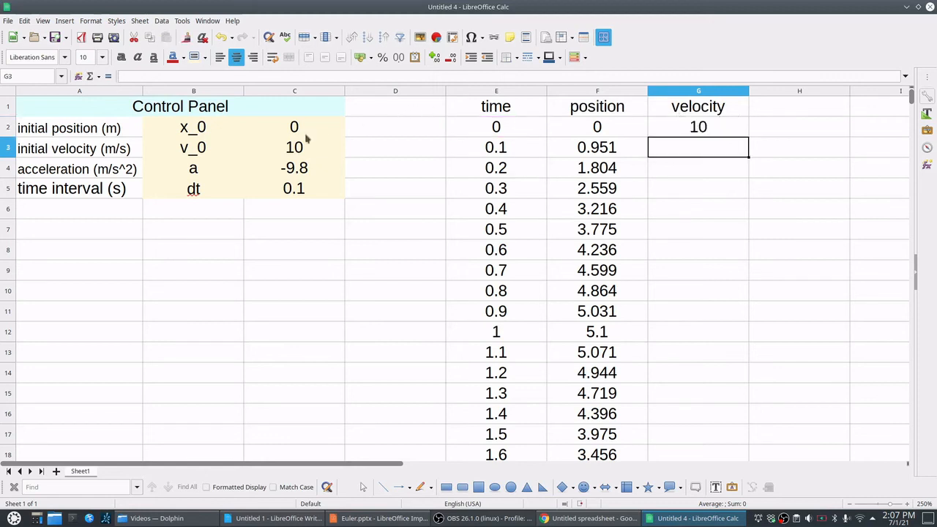
- Select the velocity range G2:G1109 and check that it ends at the same row as the time and position columns
left_click(719, 129)
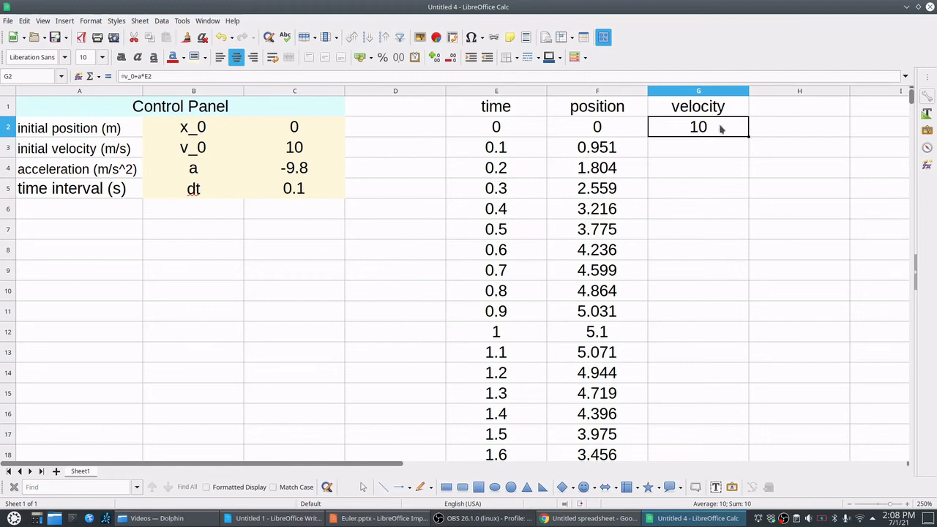
left_click(26, 75)
left_click(13, 77)
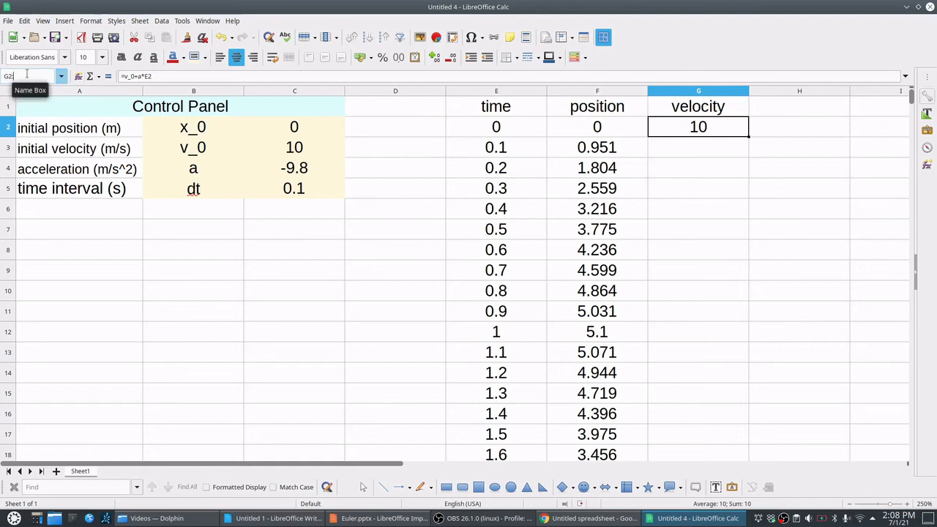
type(":G")
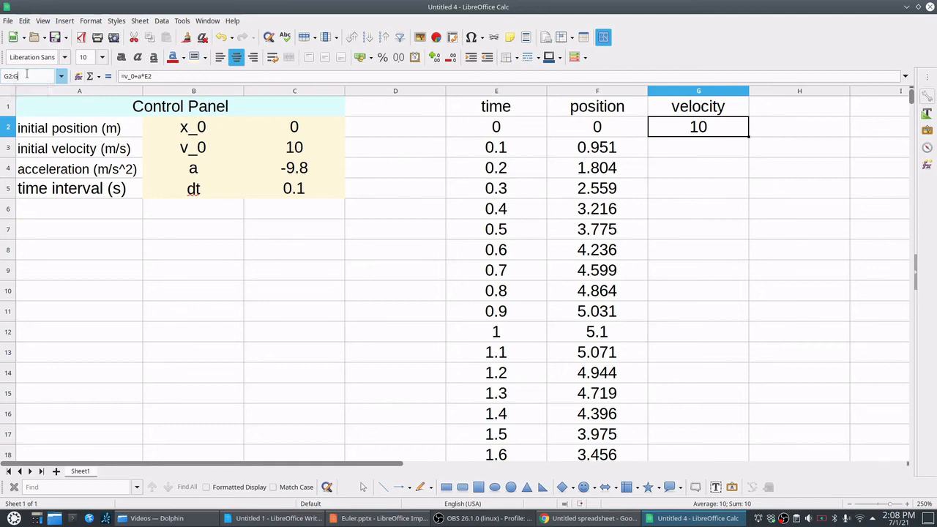
type("11")
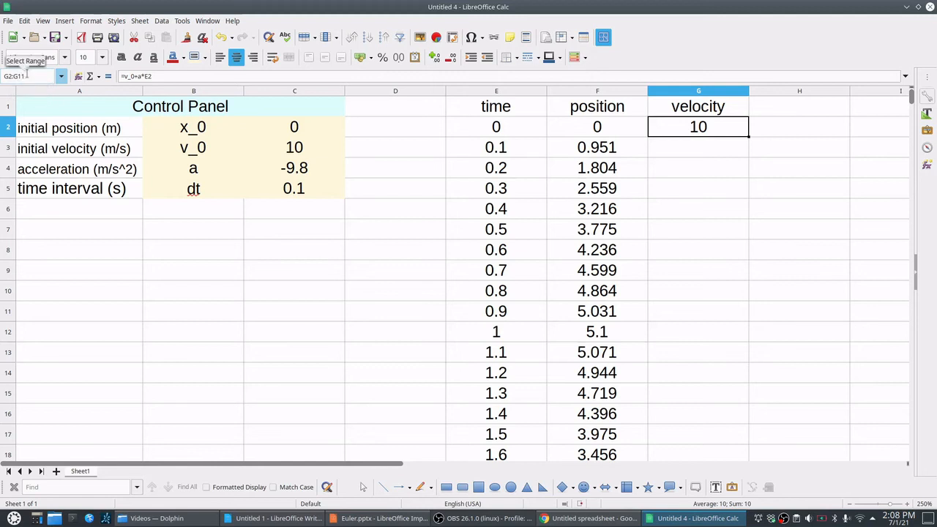
type("09")
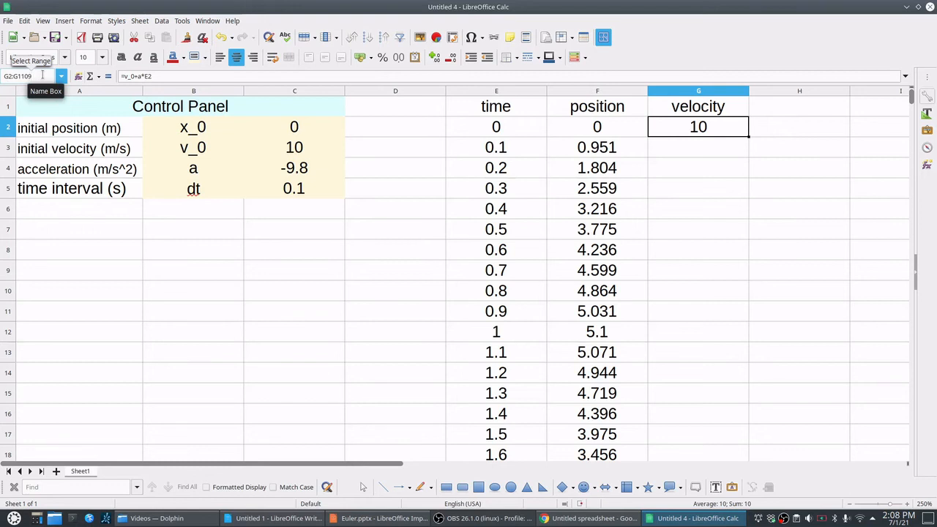
key("Return")
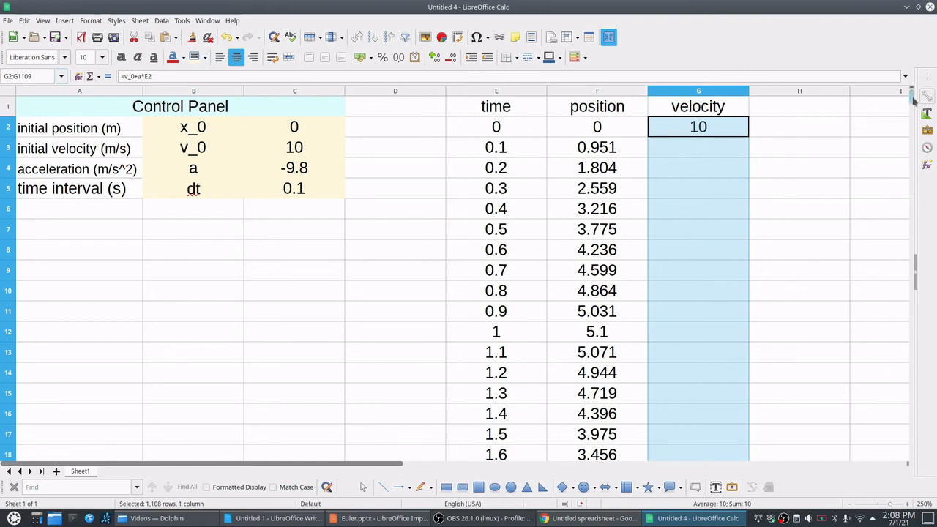
left_click_drag(912, 100, 894, 454)
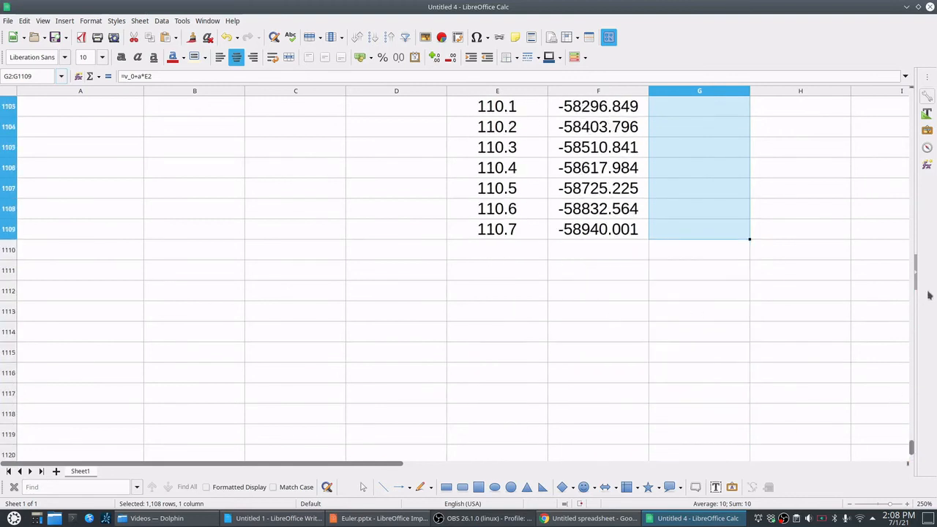
left_click_drag(912, 445, 912, 103)
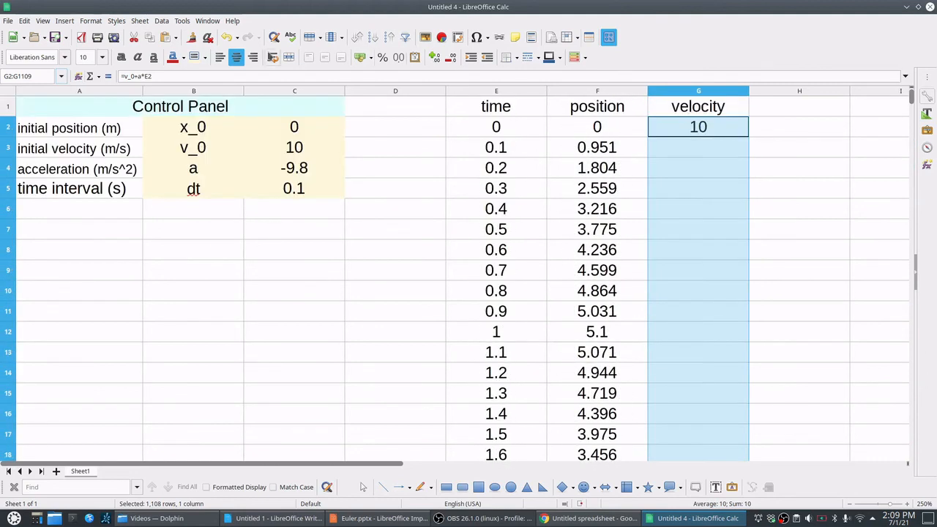
- Fill the velocity formula from cell G2 down through the selected range to row 1109
left_click(144, 21)
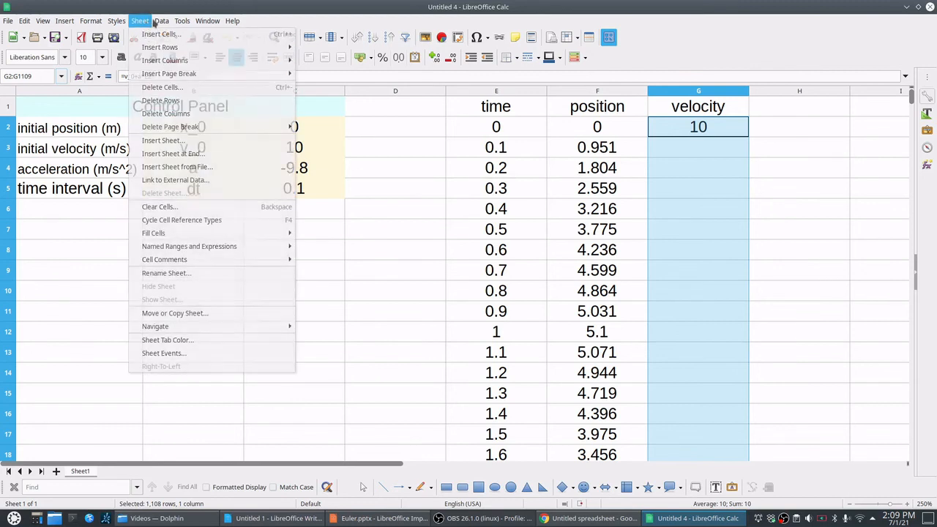
mouse_move(161, 22)
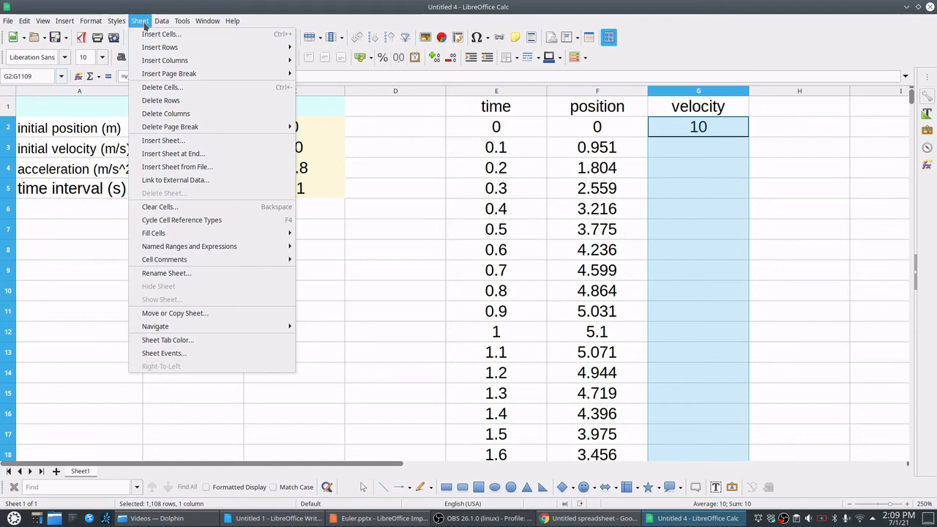
mouse_move(148, 234)
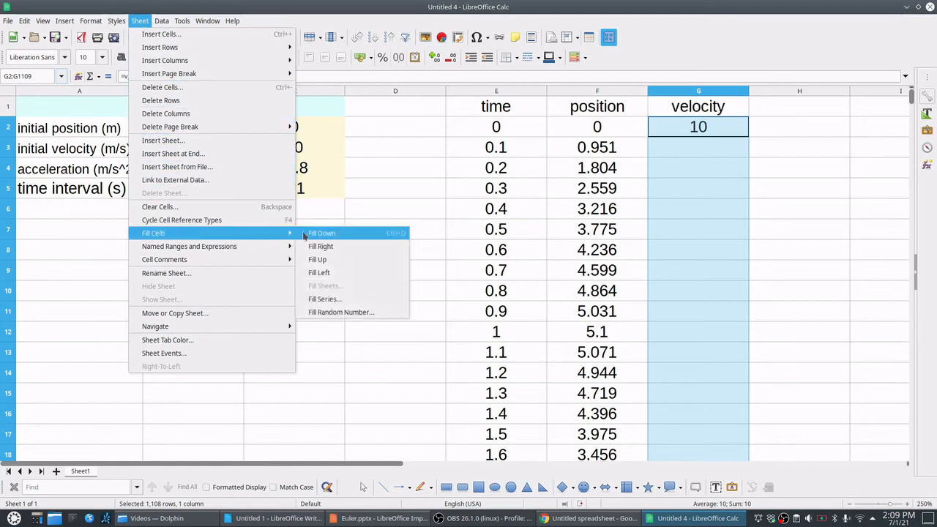
left_click(322, 233)
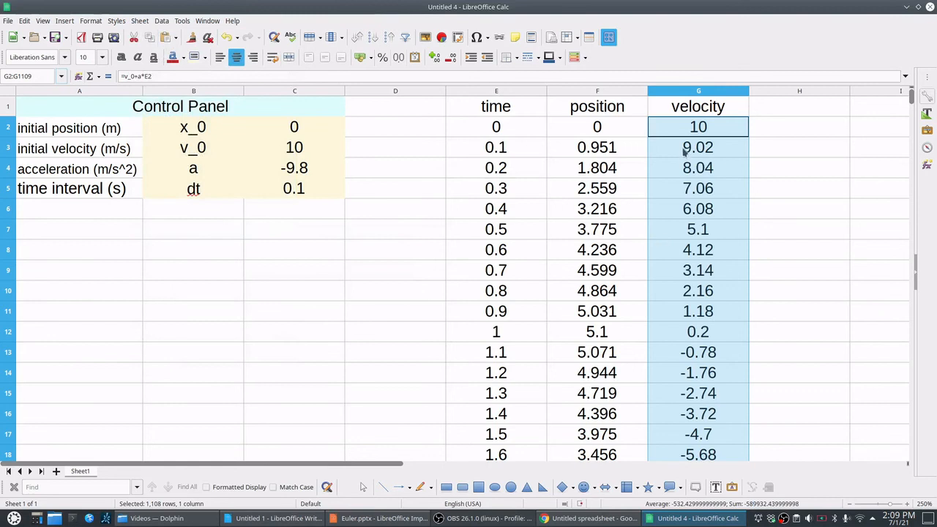
left_click(822, 312)
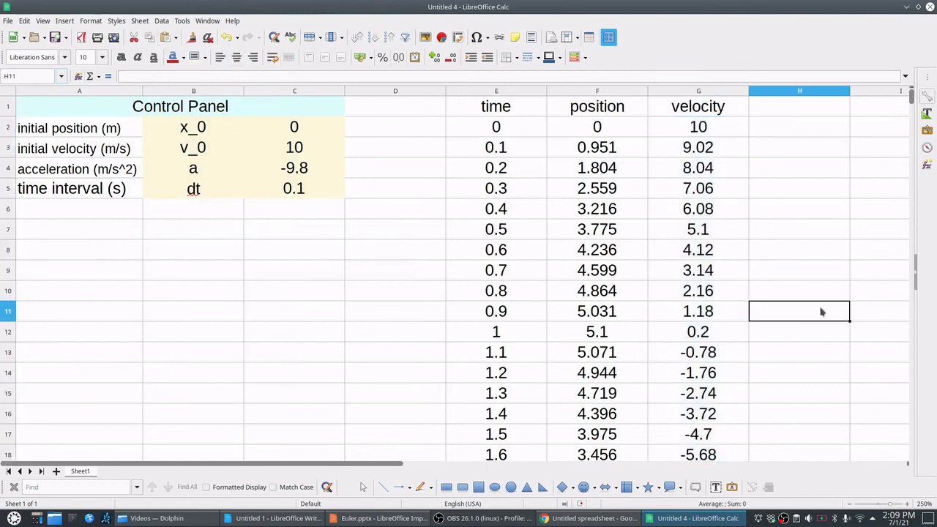
- Inspect the filled velocity formula in cell G9 to check its time reference, leaving it unedited
double_click(671, 273)
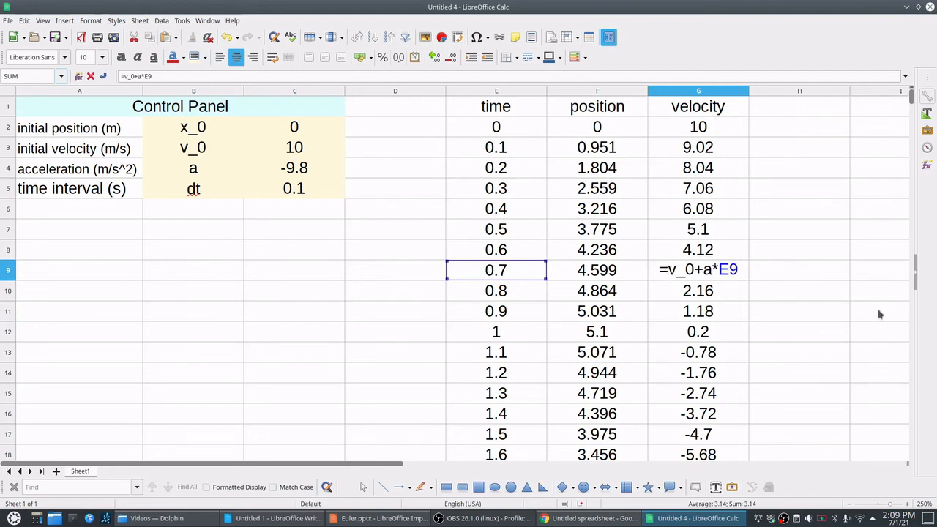
key("Escape")
left_click(843, 293)
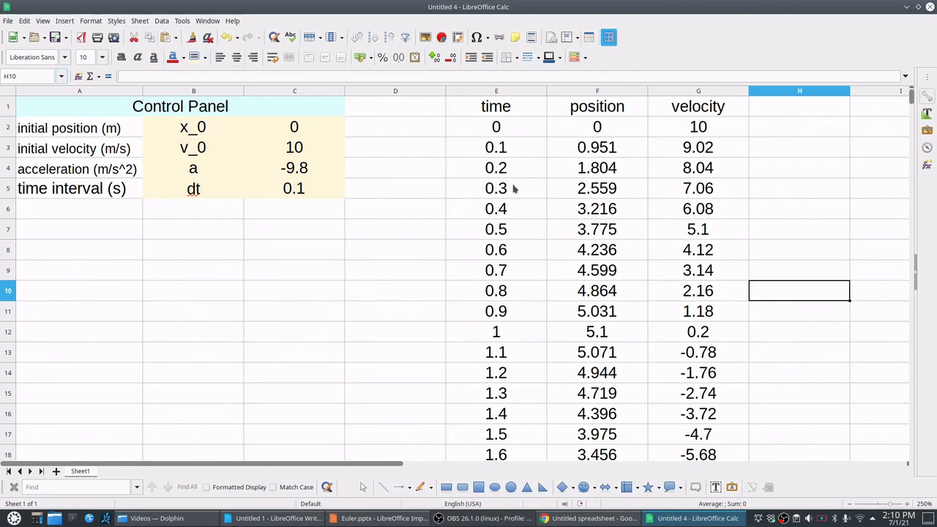
left_click(805, 210)
left_click(818, 125)
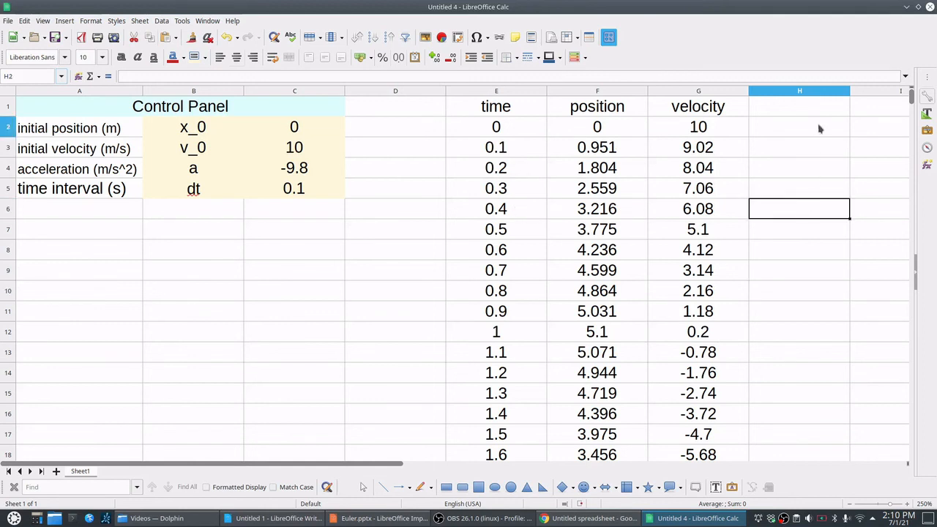
left_click(821, 115)
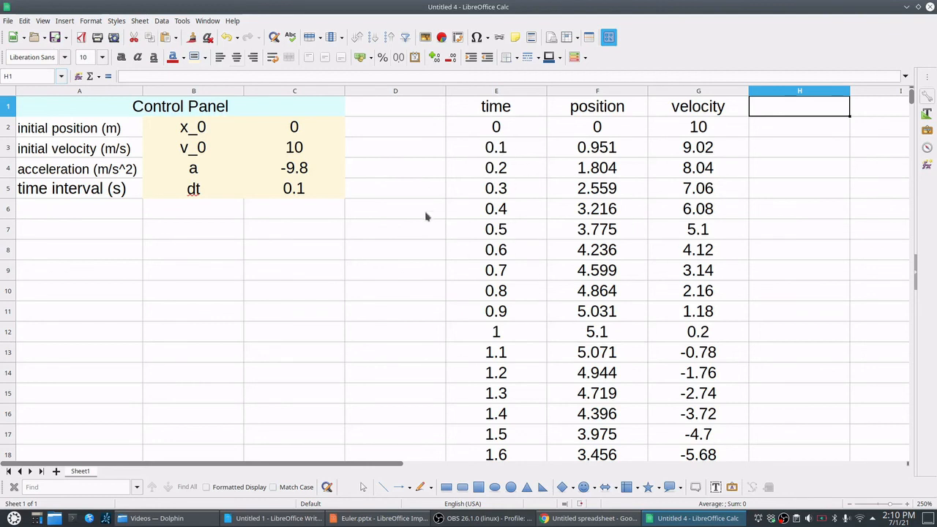
- Set the time interval dt in the control panel to 0.01 s
left_click(295, 190)
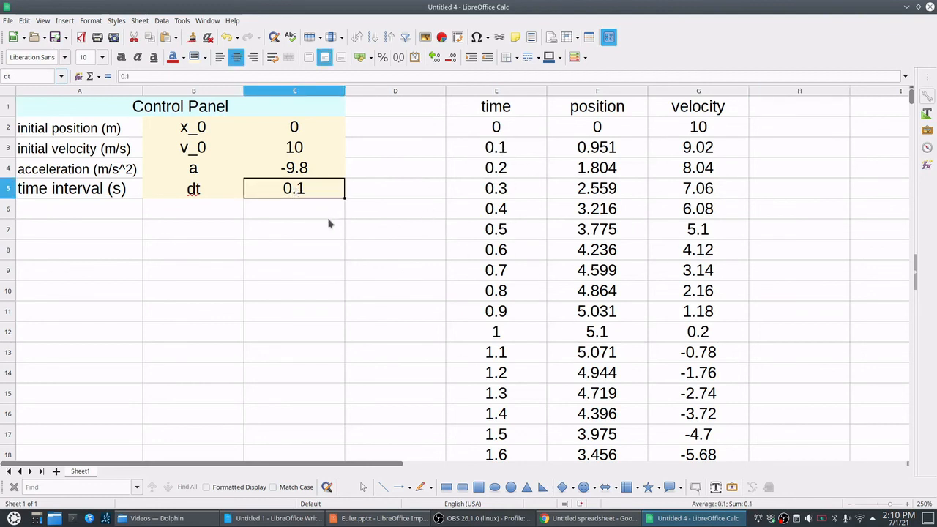
type("0.01")
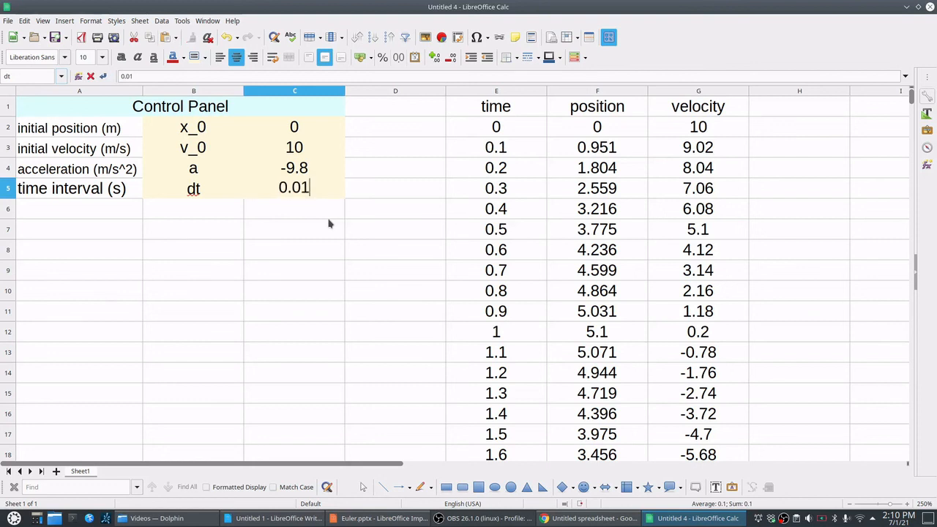
key("Return")
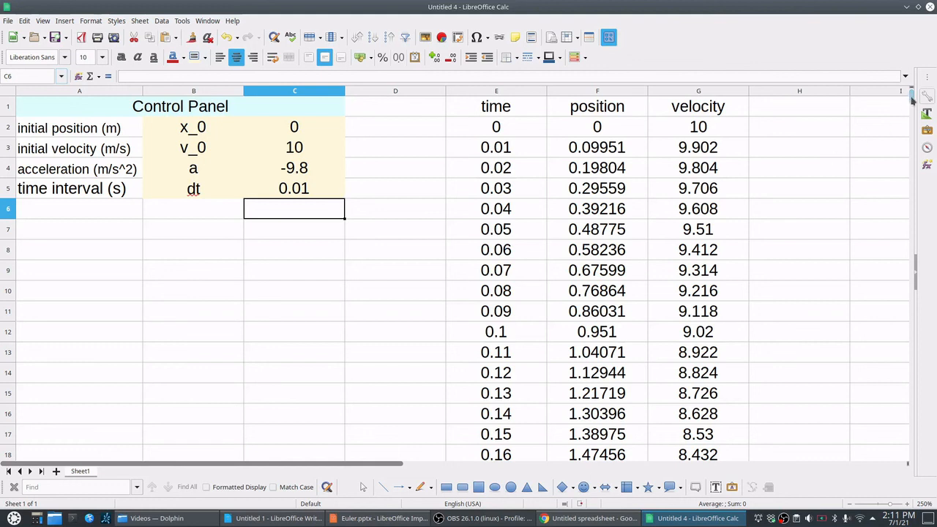
- Examine the position and velocity columns for the row with the maximum position, and return to the control panel
scroll(912, 99, "down", 6)
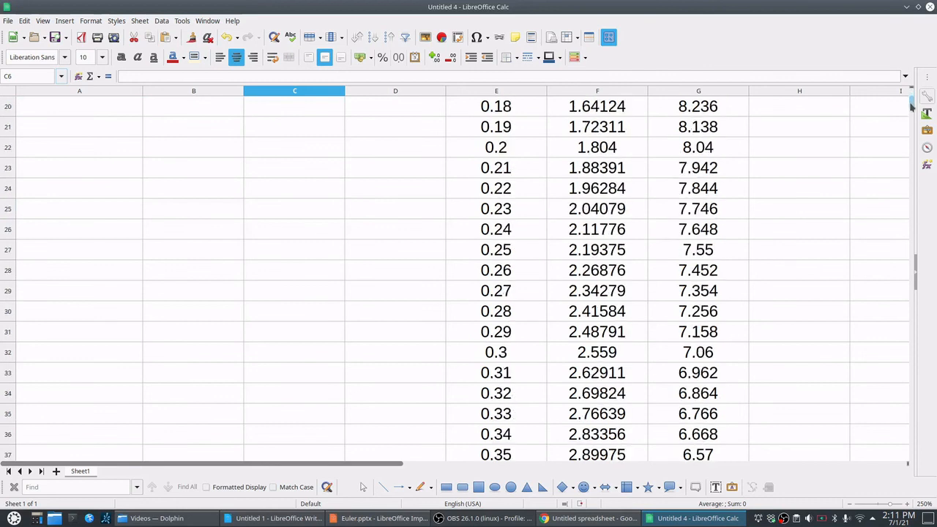
scroll(912, 99, "up", 6)
scroll(912, 99, "down", 2)
left_click_drag(912, 99, 908, 129)
left_click(594, 208)
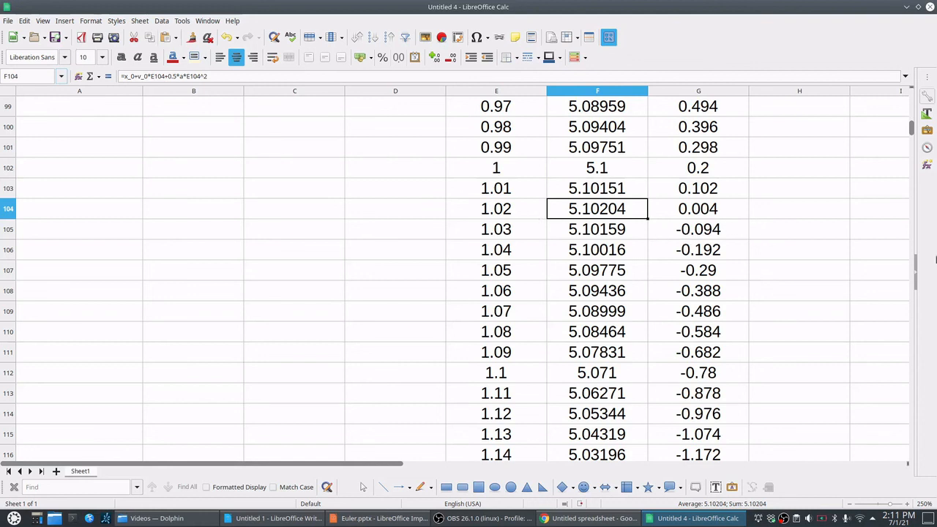
left_click_drag(913, 128, 910, 92)
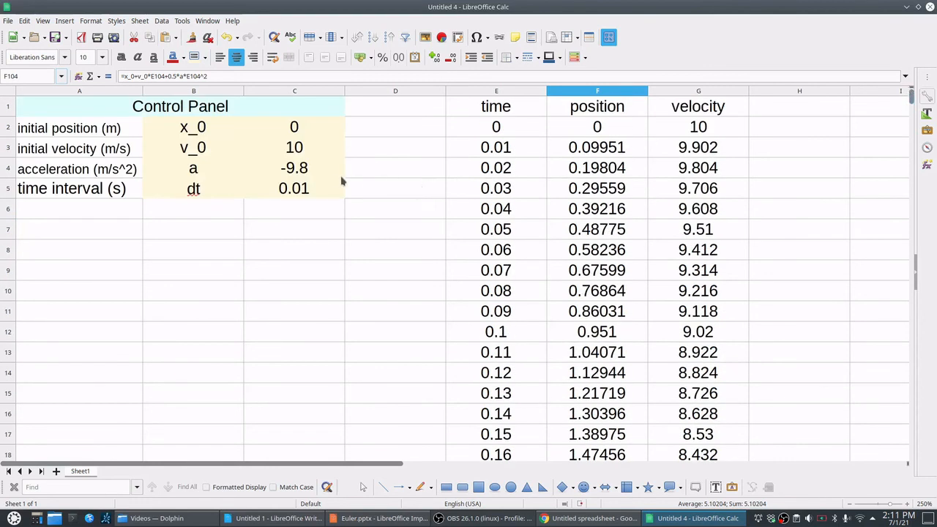
- Set the acceleration a in the control panel to -1.6 m/s^2
left_click(295, 170)
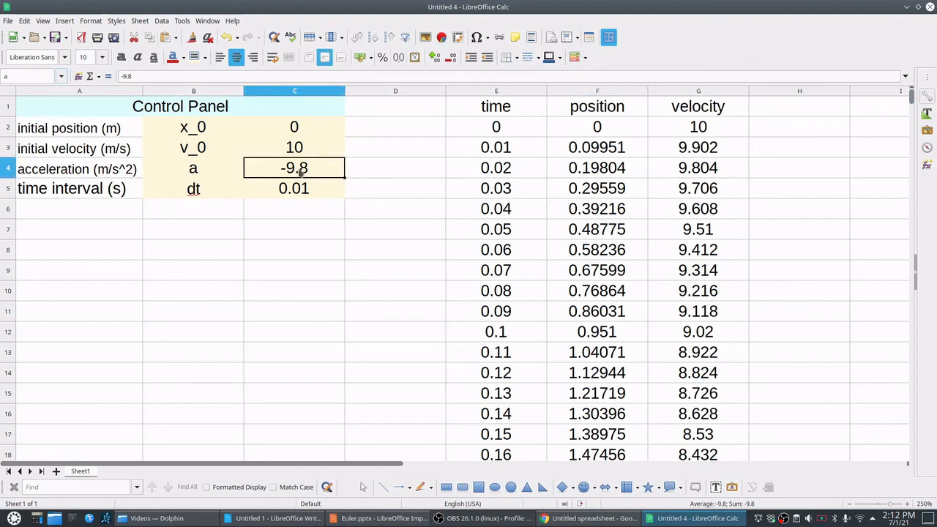
type("-1.6")
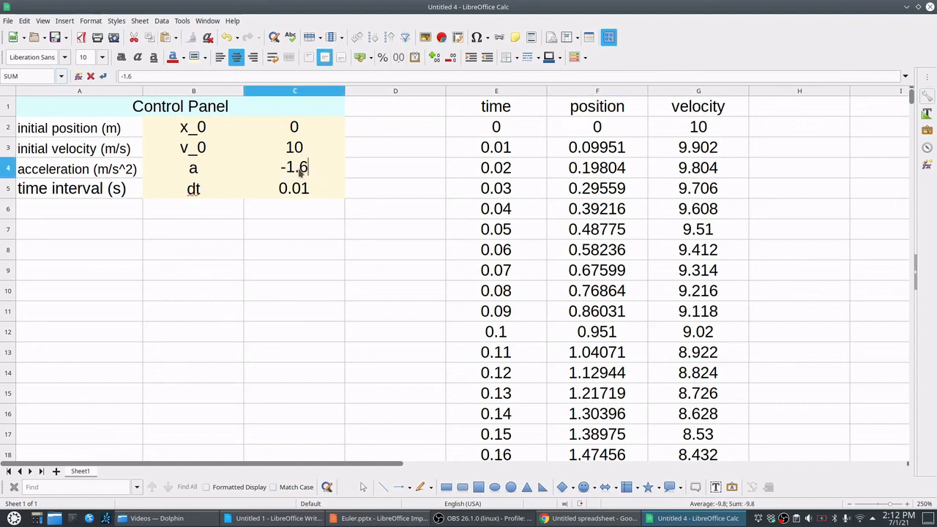
key("Return")
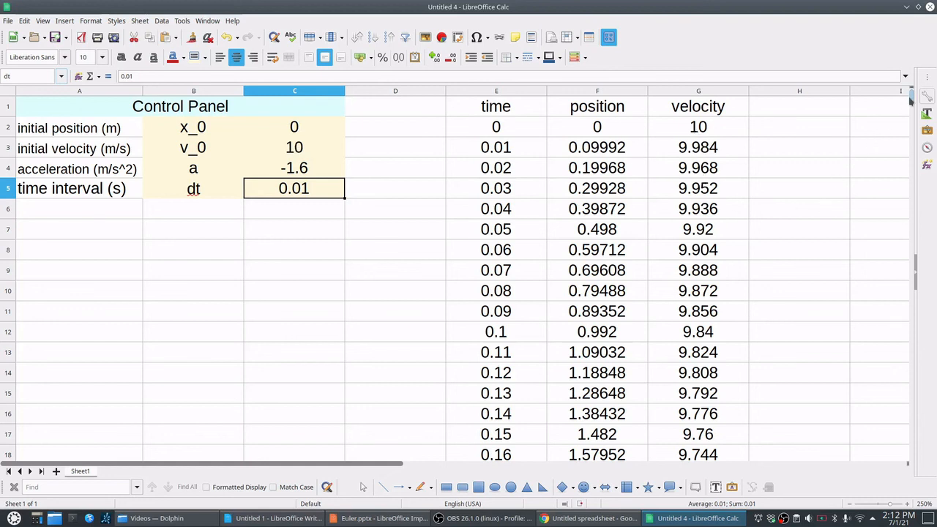
- Look through the recalculated position column for its highest value under the new acceleration, and return to the first rows
left_click_drag(910, 98, 885, 311)
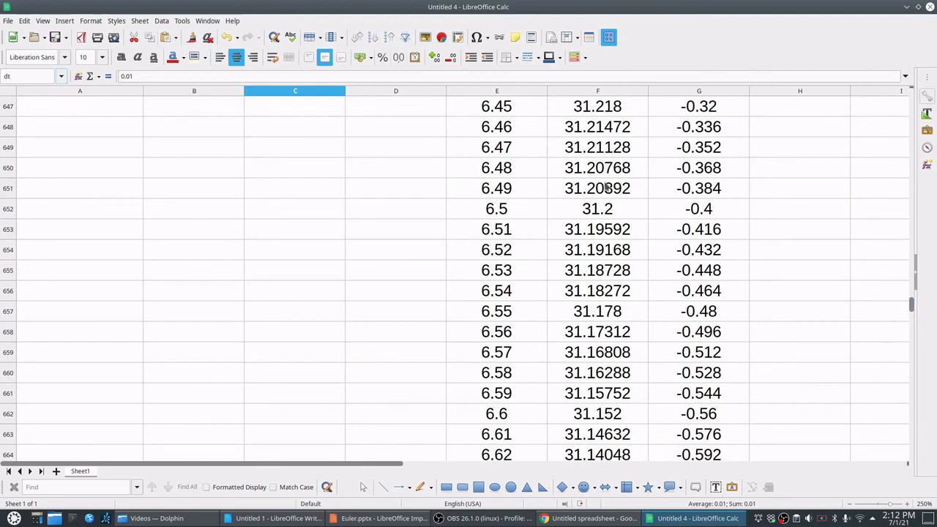
left_click(601, 155)
key("Up")
key("Up")
key("Up")
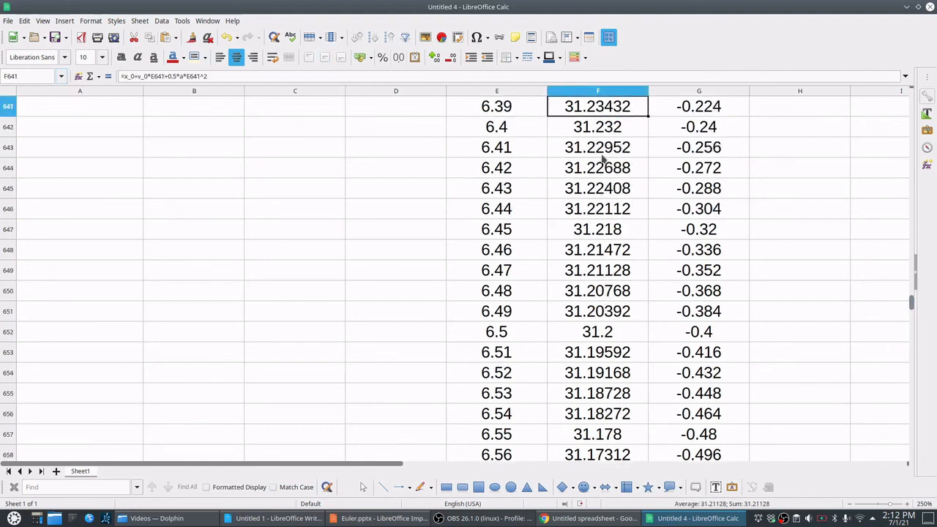
key("Up")
key("Up")
key("Up")
key("Up")
key("Up")
key("Up")
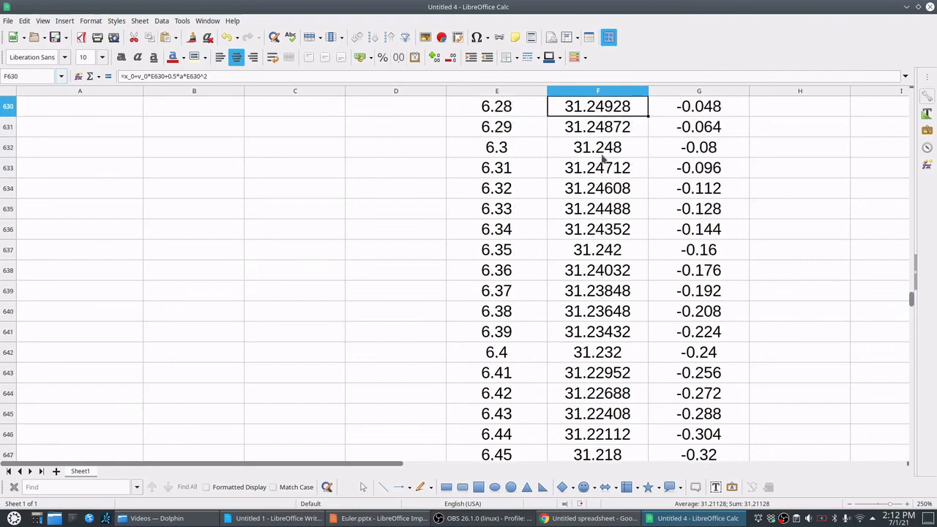
key("Up")
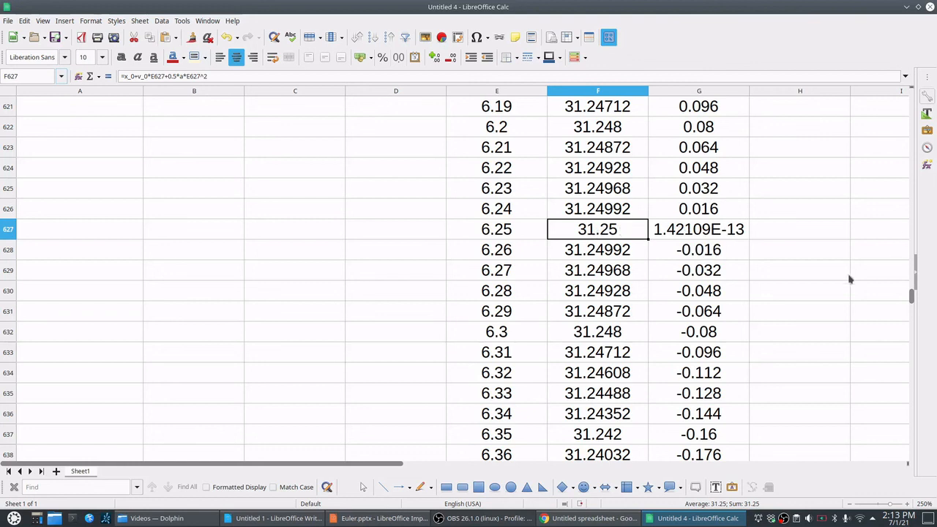
left_click_drag(911, 300, 912, 99)
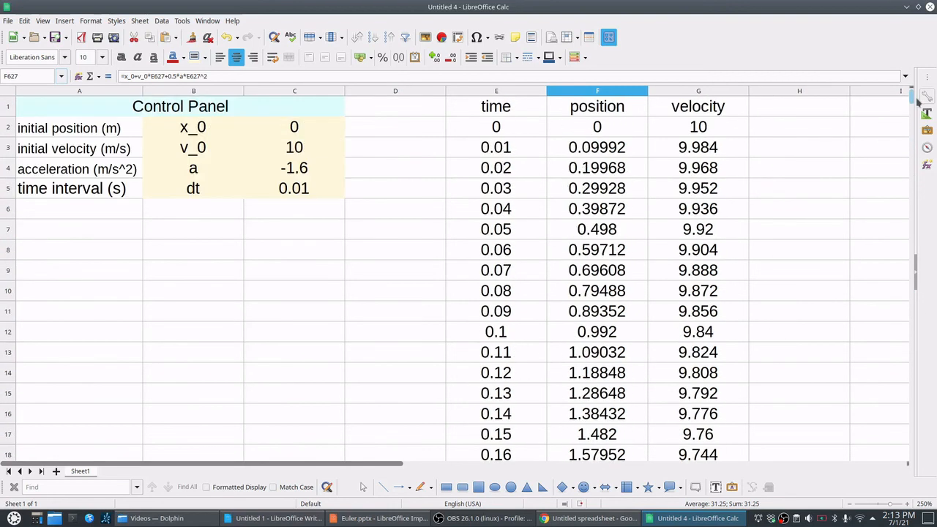